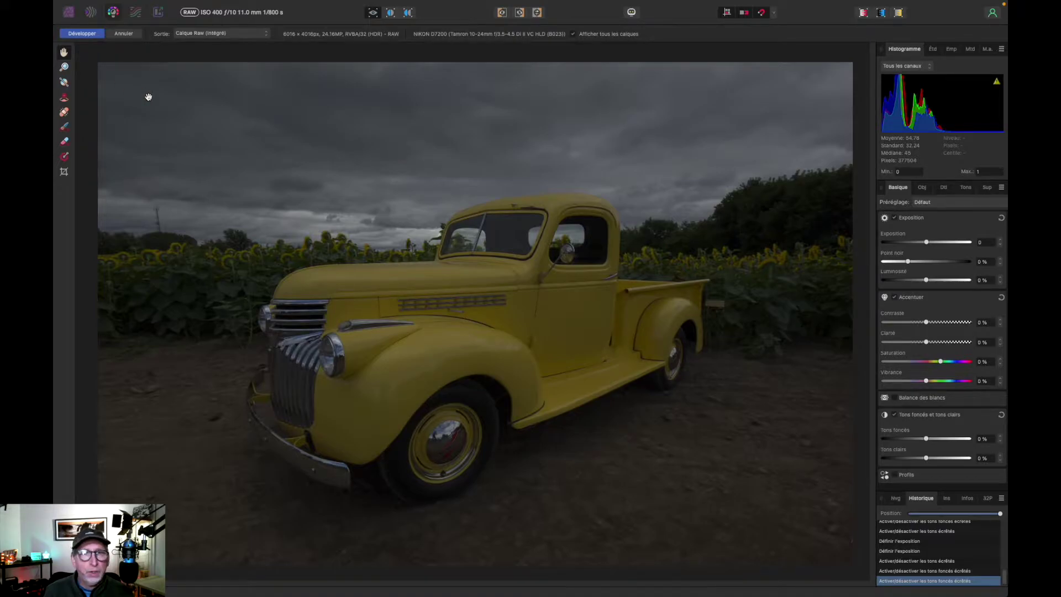
Finish developing the raw pickup photo and export it as a 16-bit RGB TIFF
{"action": "left_click", "coordinate": [83, 34]}
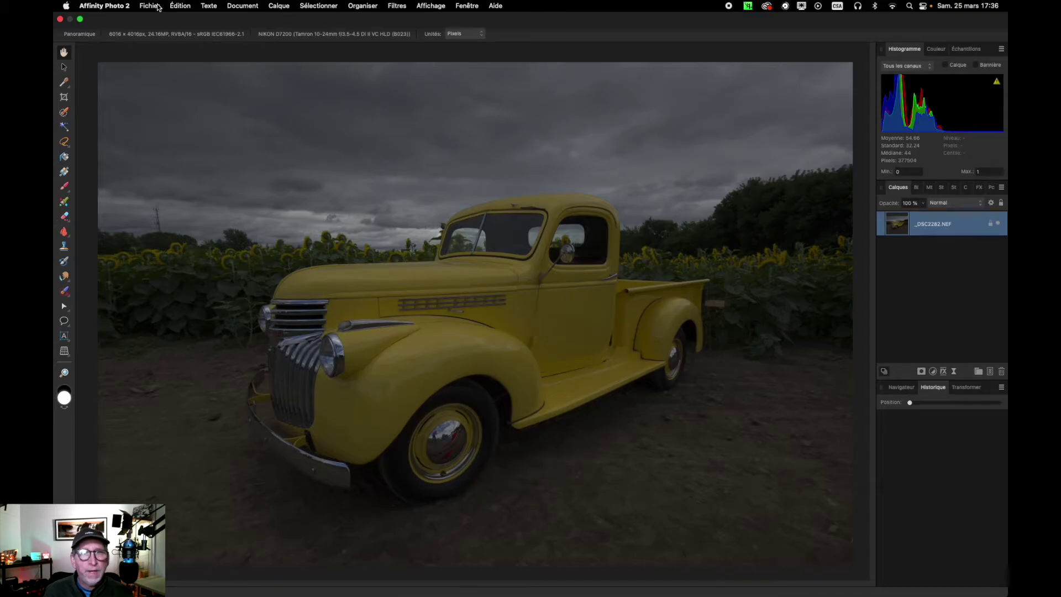
{"action": "left_click", "coordinate": [149, 5]}
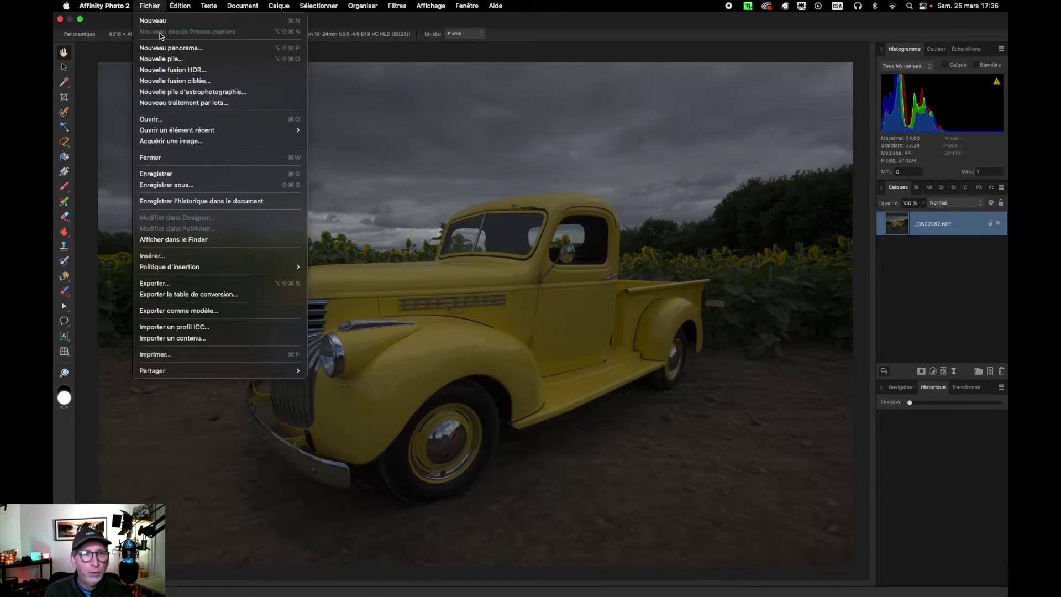
{"action": "left_click", "coordinate": [209, 285]}
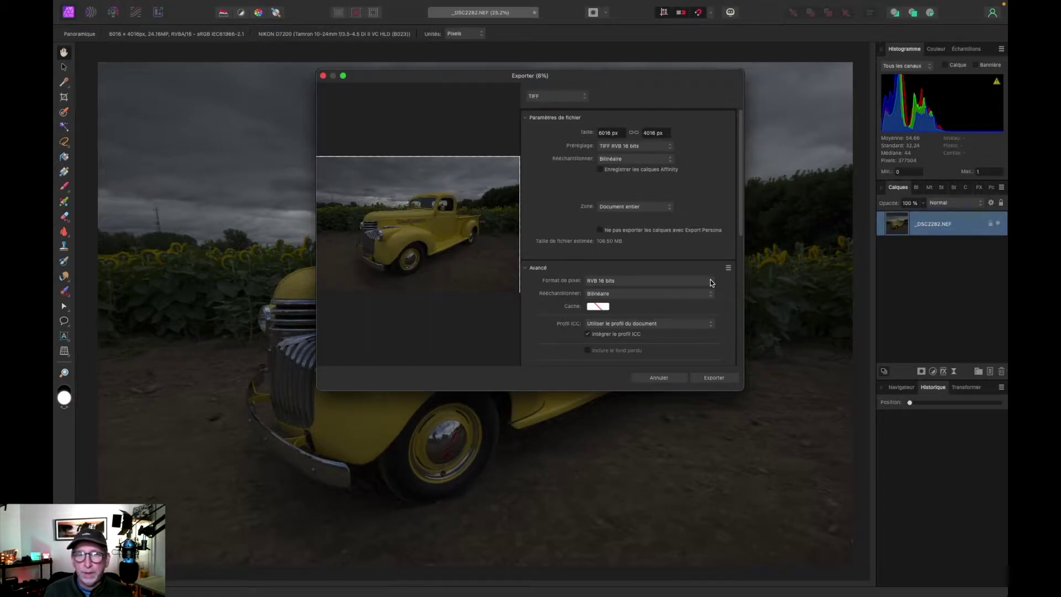
{"action": "left_click", "coordinate": [711, 283]}
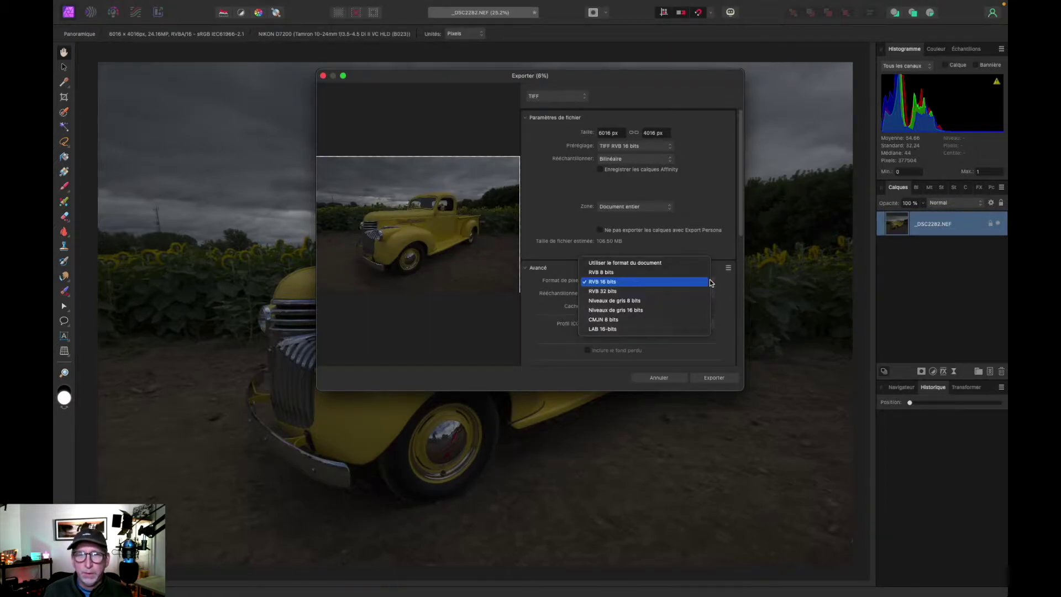
{"action": "left_click", "coordinate": [711, 283]}
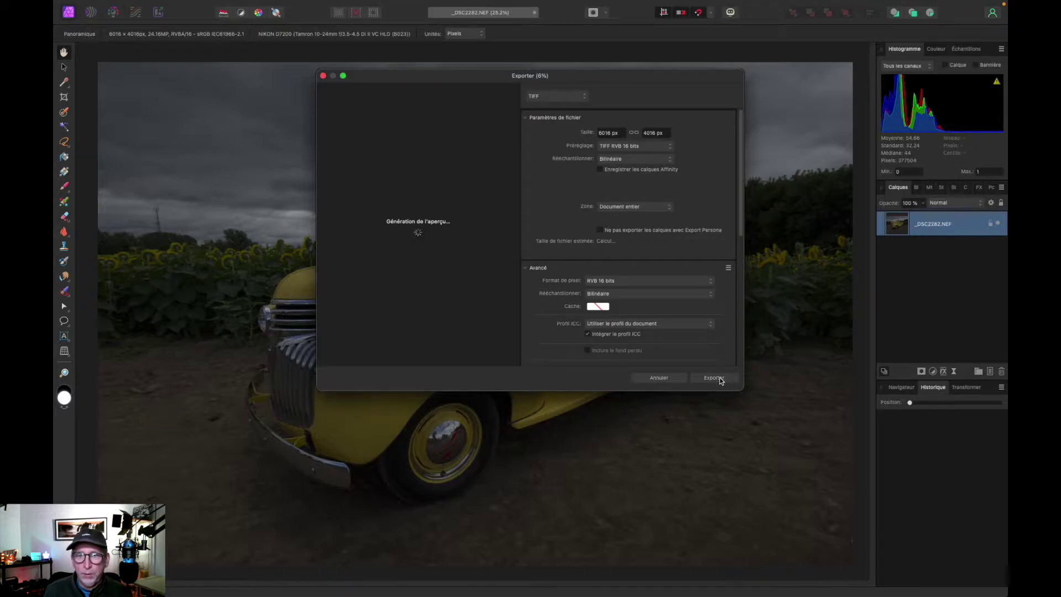
{"action": "left_click", "coordinate": [713, 378]}
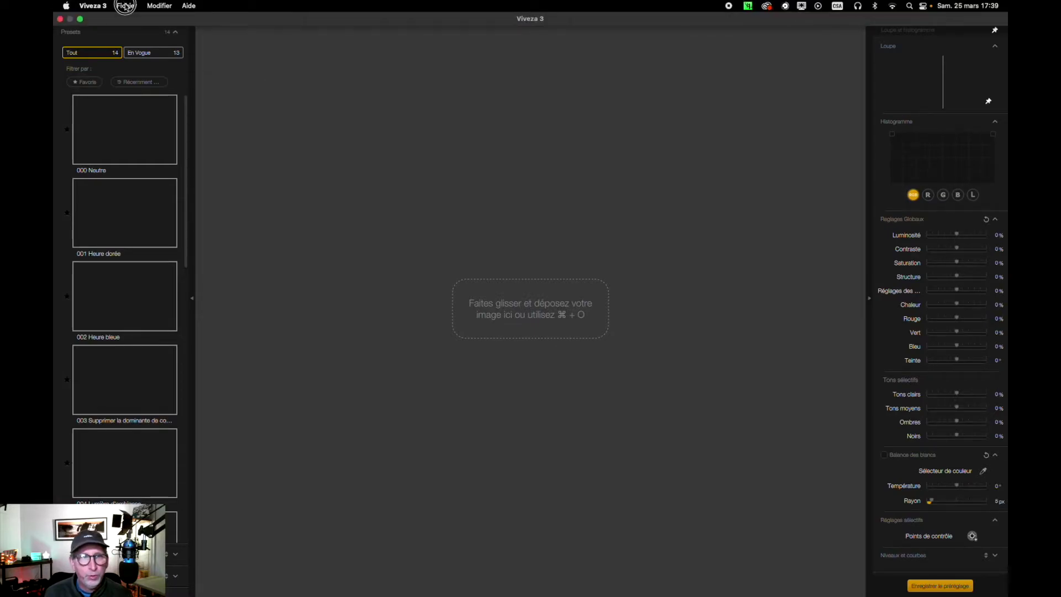
Open _DSC2282.tiff from the tutorial folder in Viveza 3
{"action": "mouse_move", "coordinate": [530, 1]}
{"action": "left_click", "coordinate": [126, 6]}
{"action": "left_click", "coordinate": [127, 20]}
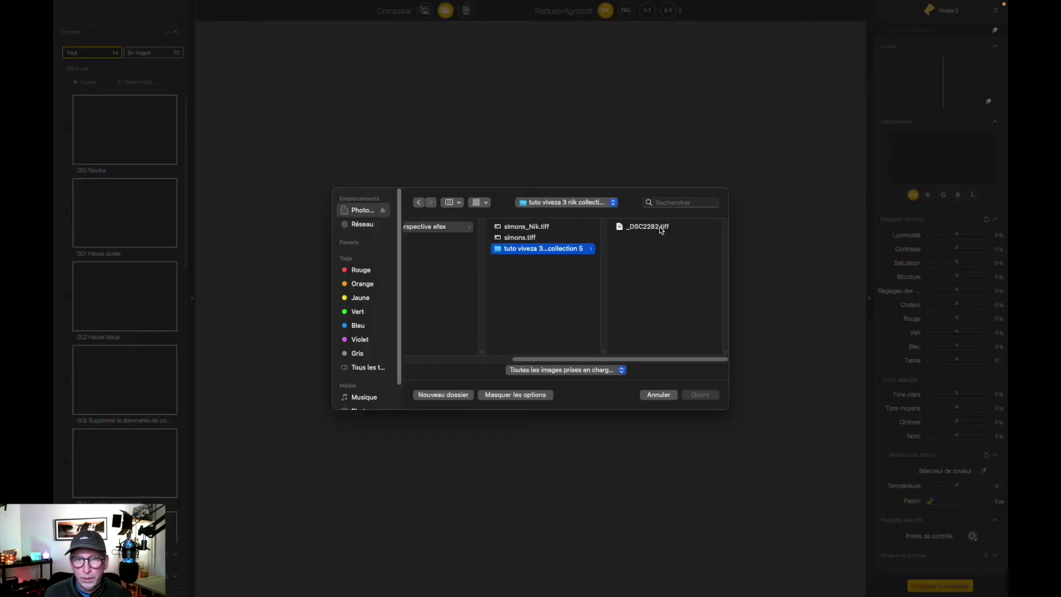
{"action": "left_click", "coordinate": [659, 228]}
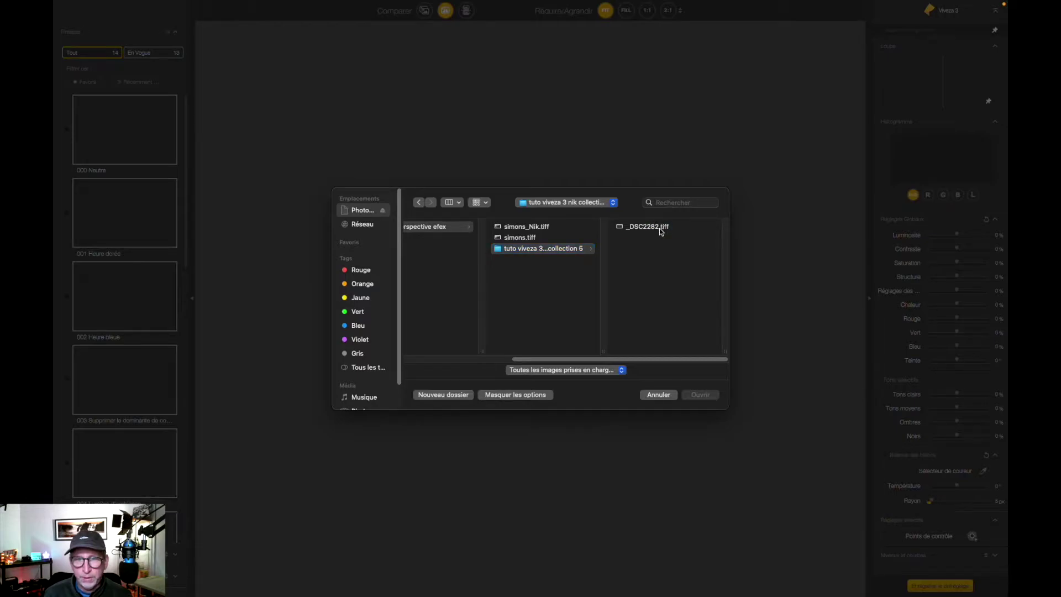
{"action": "left_click", "coordinate": [699, 394]}
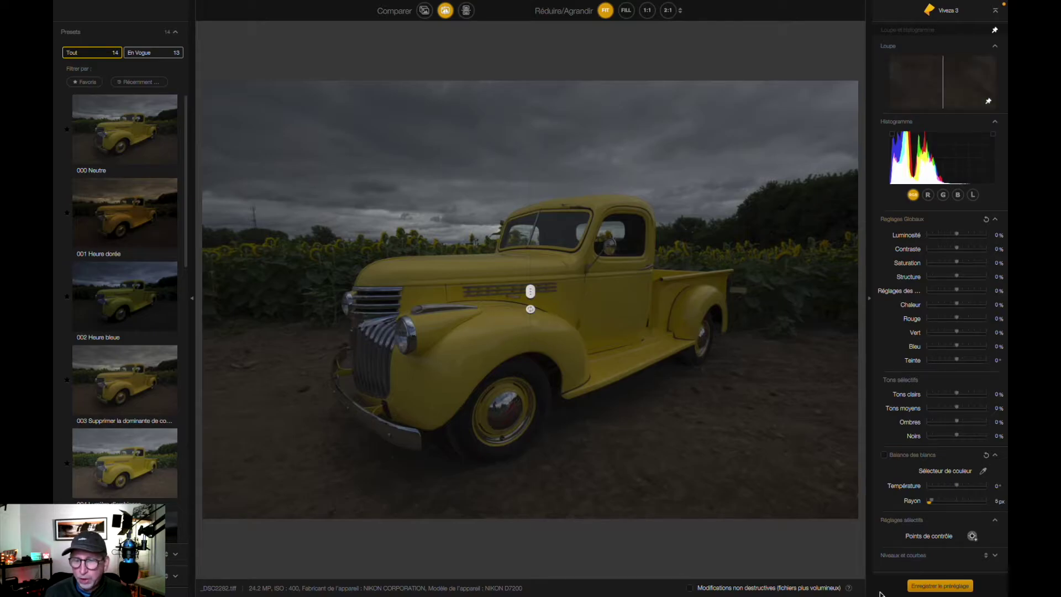
Enable the 'Modifications non destructives (fichiers plus volumineux)' checkbox
{"action": "left_click", "coordinate": [691, 589]}
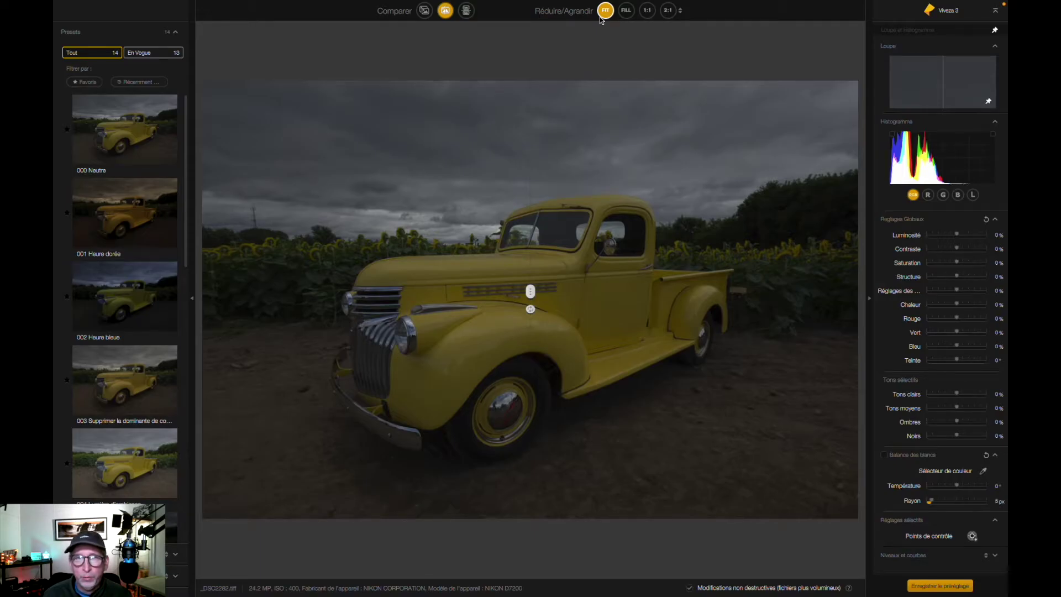
{"action": "left_click", "coordinate": [424, 11]}
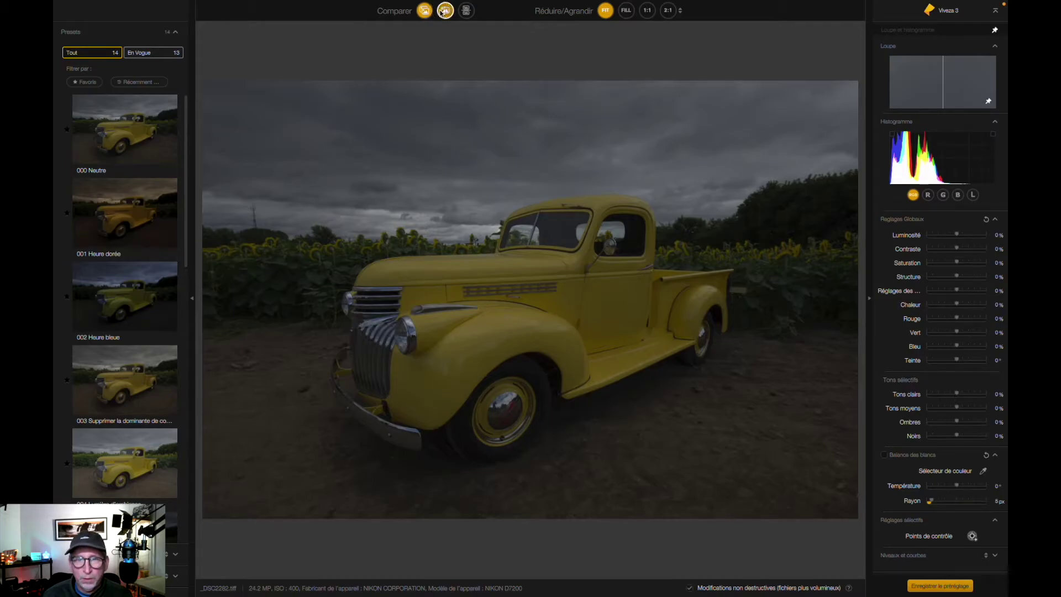
{"action": "left_click", "coordinate": [445, 10]}
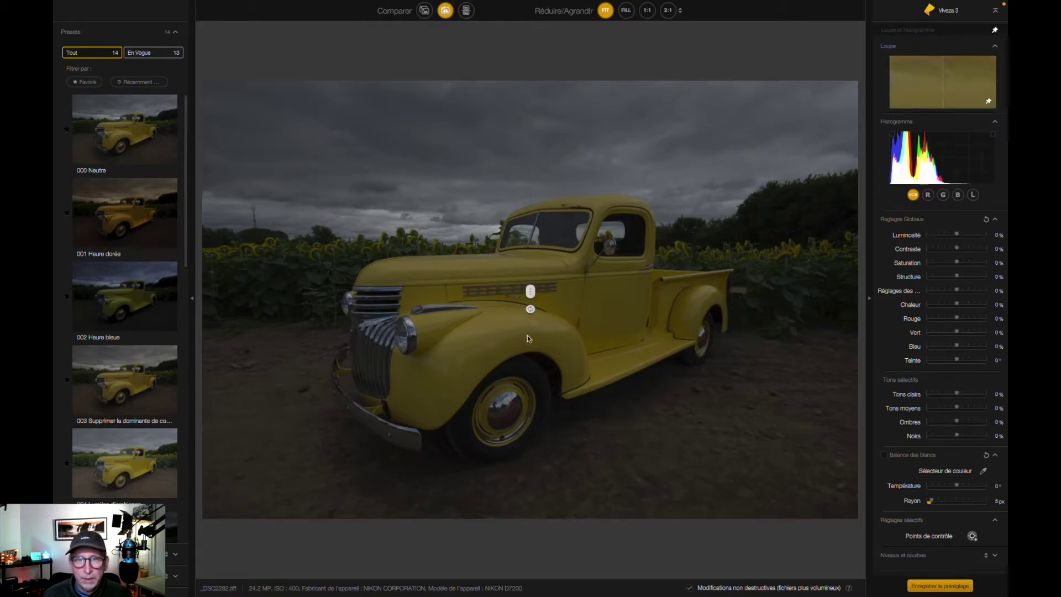
{"action": "left_click_drag", "start_coordinate": [532, 296], "coordinate": [562, 295]}
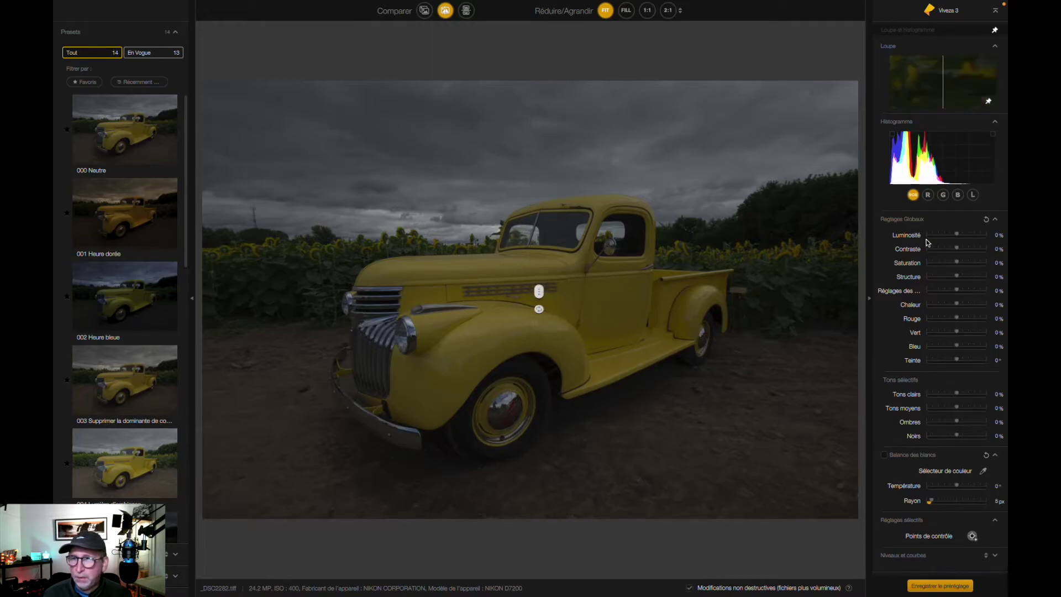
{"action": "left_click_drag", "start_coordinate": [957, 235], "coordinate": [966, 235]}
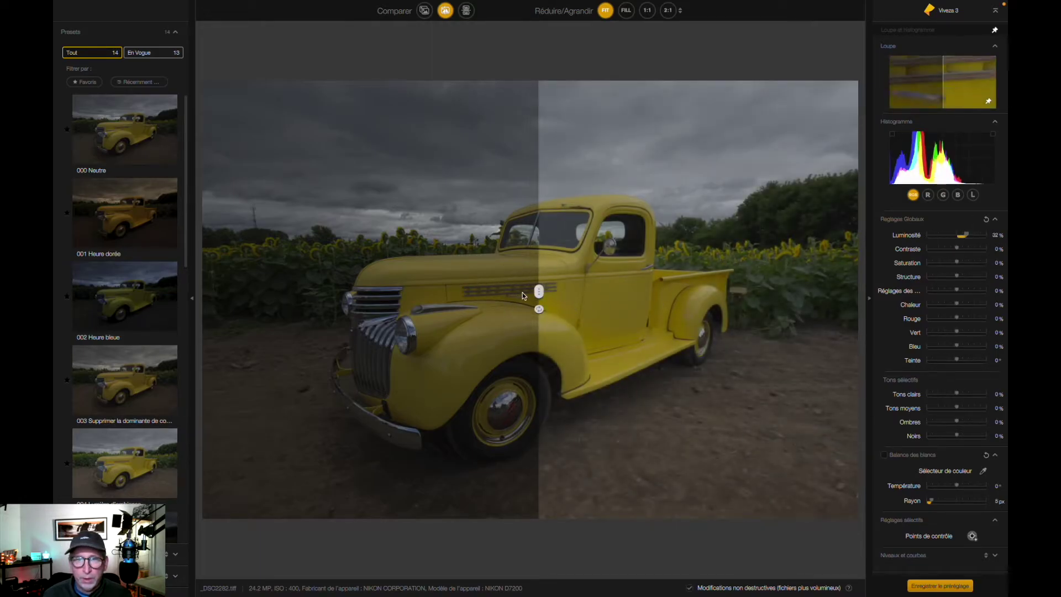
{"action": "mouse_move", "coordinate": [539, 291]}
{"action": "left_mouse_down"}
{"action": "mouse_move", "coordinate": [689, 292]}
{"action": "mouse_move", "coordinate": [547, 298]}
{"action": "left_mouse_up"}
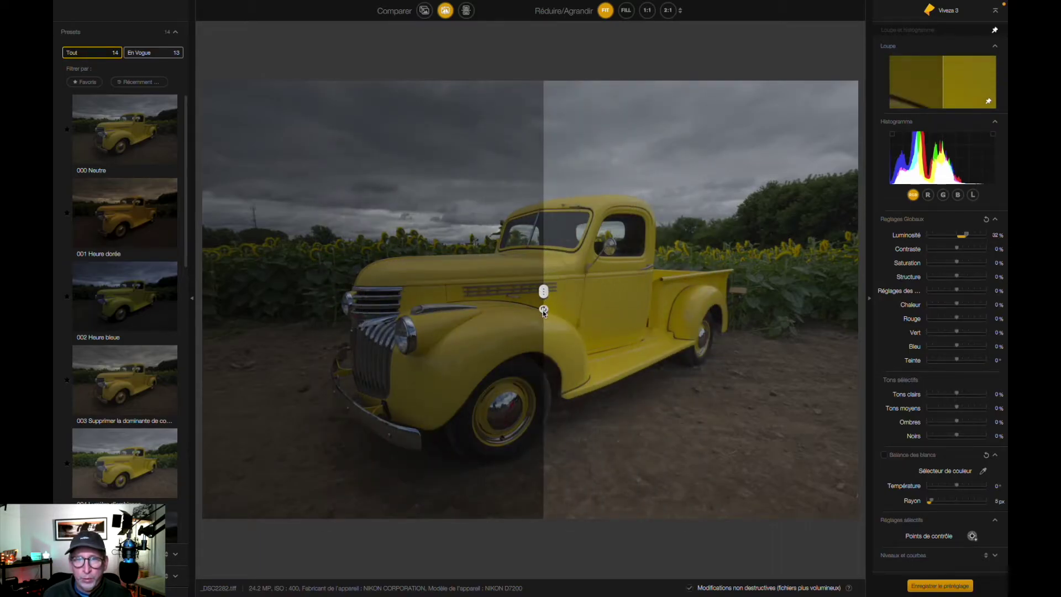
{"action": "left_click", "coordinate": [543, 309]}
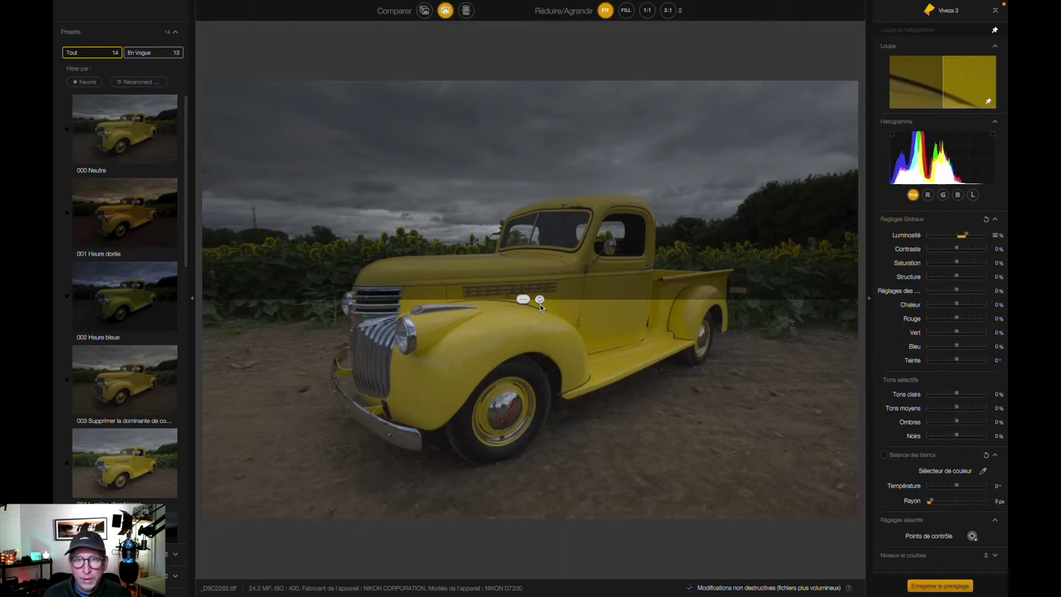
{"action": "left_click_drag", "start_coordinate": [541, 303], "coordinate": [457, 213]}
{"action": "left_click", "coordinate": [466, 10]}
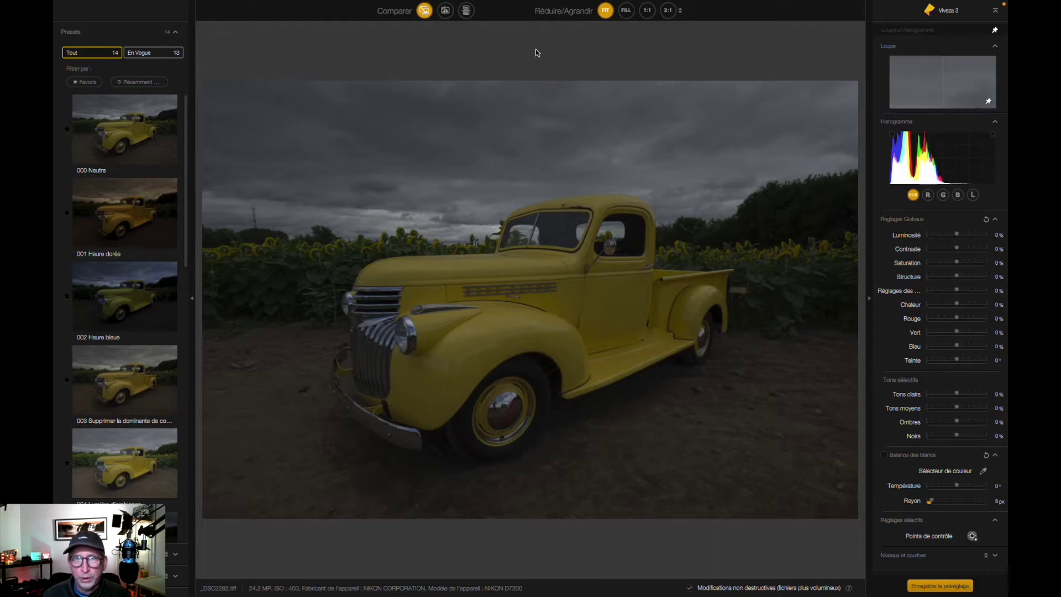
{"action": "left_click", "coordinate": [626, 10]}
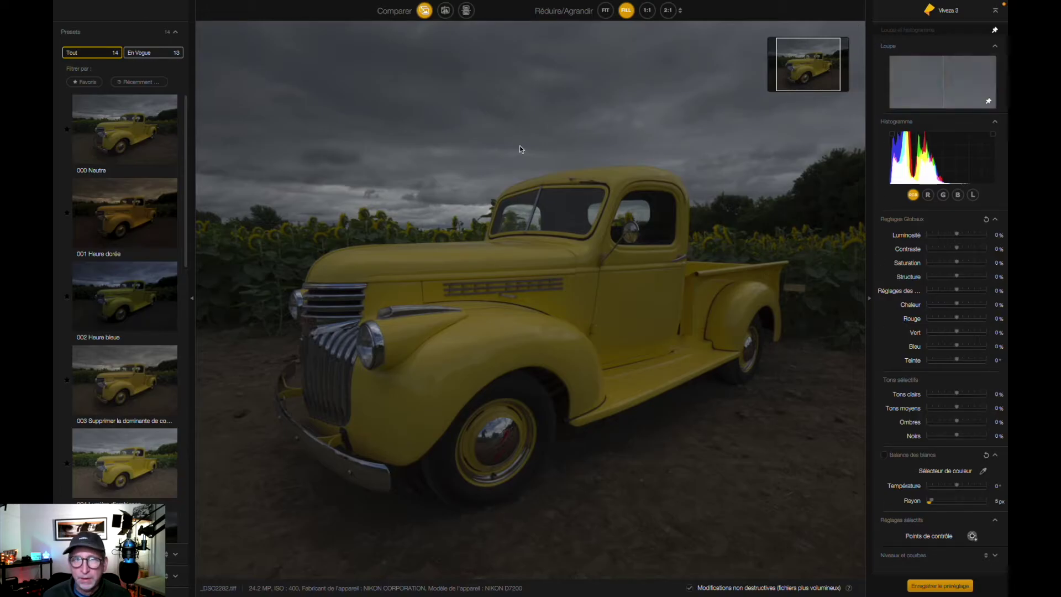
{"action": "left_click", "coordinate": [647, 11]}
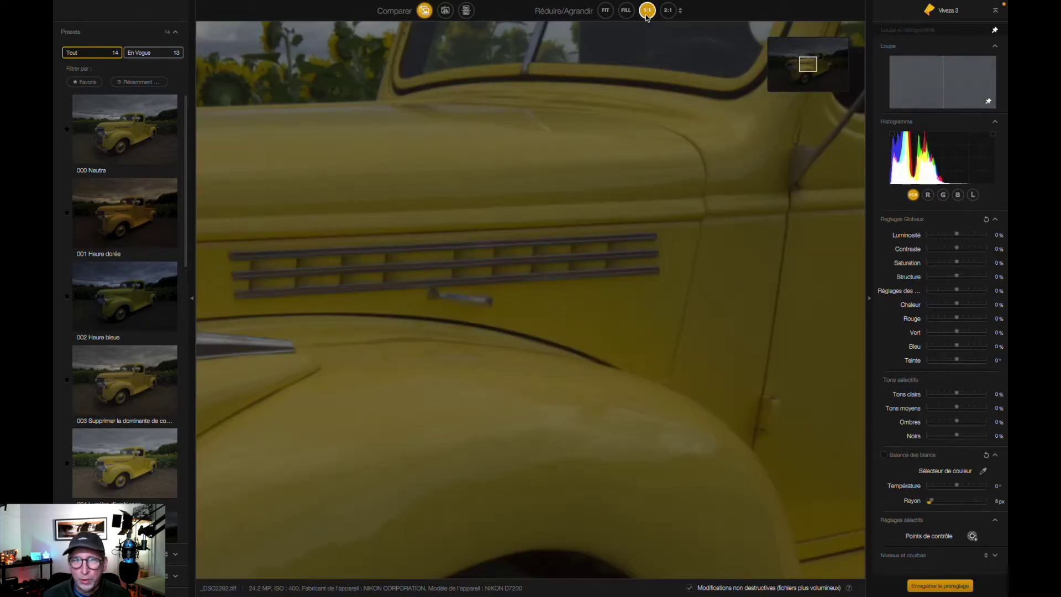
{"action": "mouse_move", "coordinate": [807, 66]}
{"action": "left_mouse_down"}
{"action": "mouse_move", "coordinate": [786, 72]}
{"action": "mouse_move", "coordinate": [791, 81]}
{"action": "mouse_move", "coordinate": [820, 54]}
{"action": "left_mouse_up"}
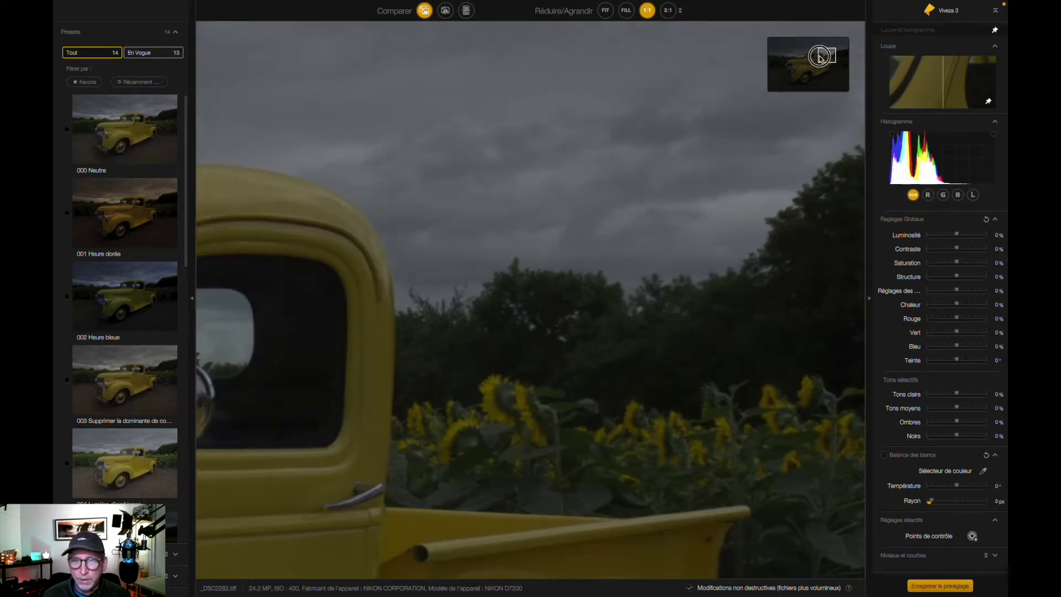
{"action": "left_click", "coordinate": [668, 10]}
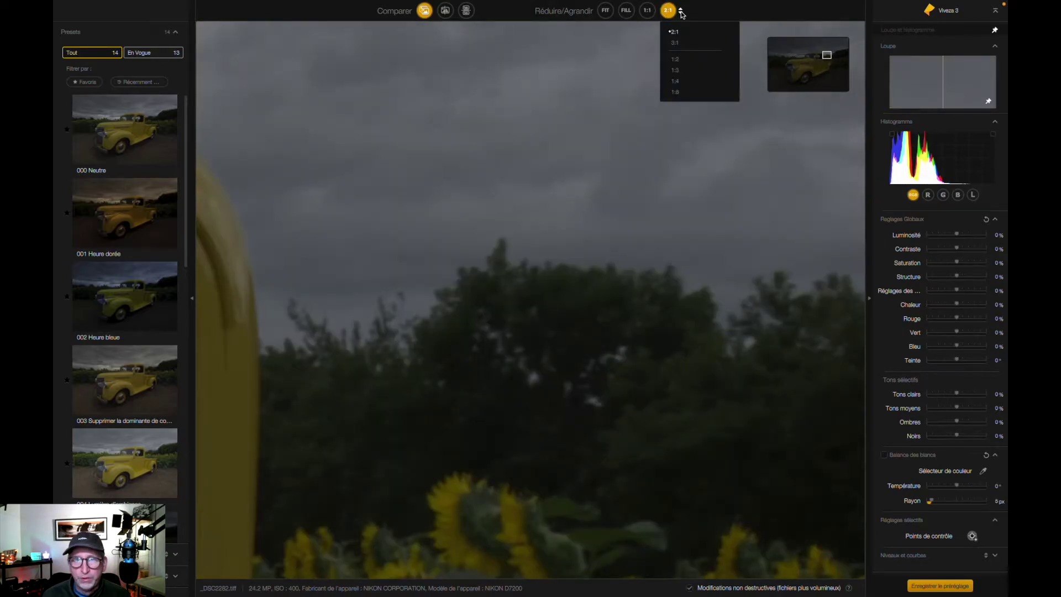
{"action": "left_click", "coordinate": [814, 97]}
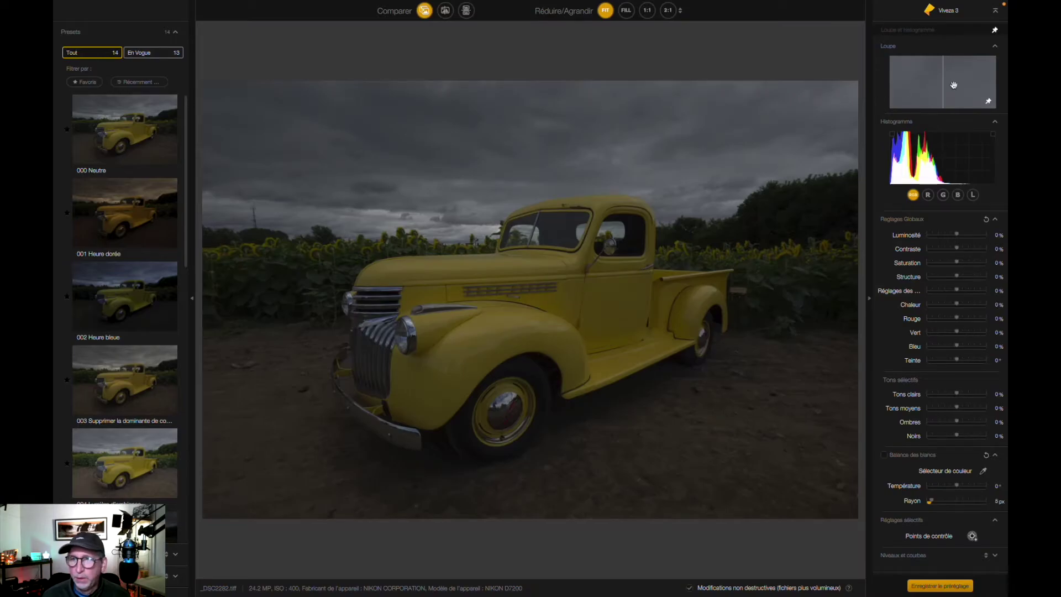
Pin the loupe on the truck's hood, inspect the door at 100%, then refit the photo
{"action": "left_click", "coordinate": [988, 102]}
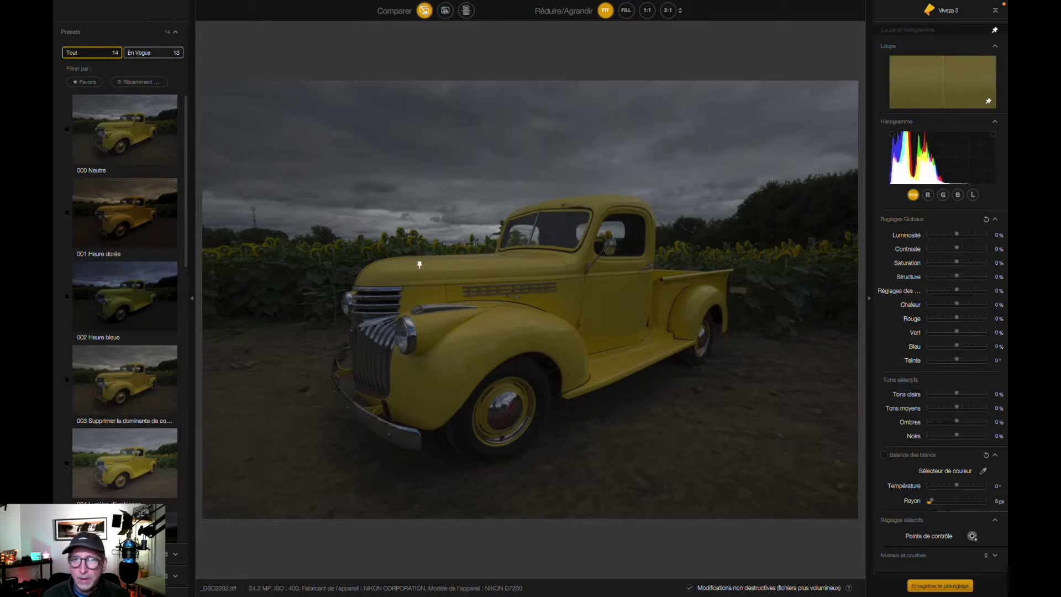
{"action": "left_click", "coordinate": [454, 261]}
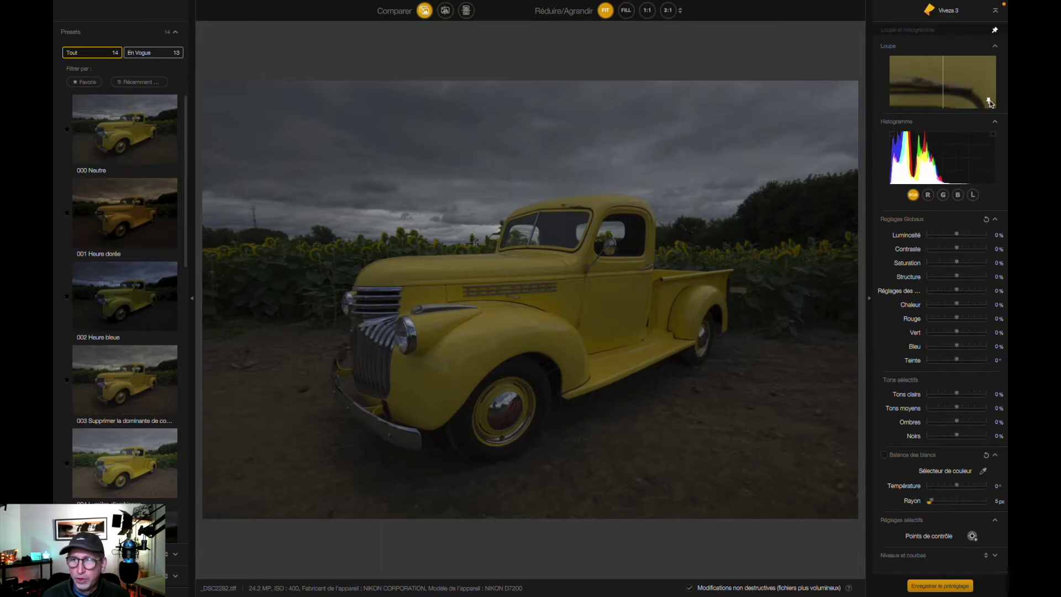
{"action": "left_click", "coordinate": [396, 283]}
{"action": "mouse_move", "coordinate": [813, 59]}
{"action": "left_mouse_down"}
{"action": "mouse_move", "coordinate": [783, 67]}
{"action": "mouse_move", "coordinate": [815, 64]}
{"action": "mouse_move", "coordinate": [799, 66]}
{"action": "left_mouse_up"}
{"action": "key", "text": "ctrl+0"}
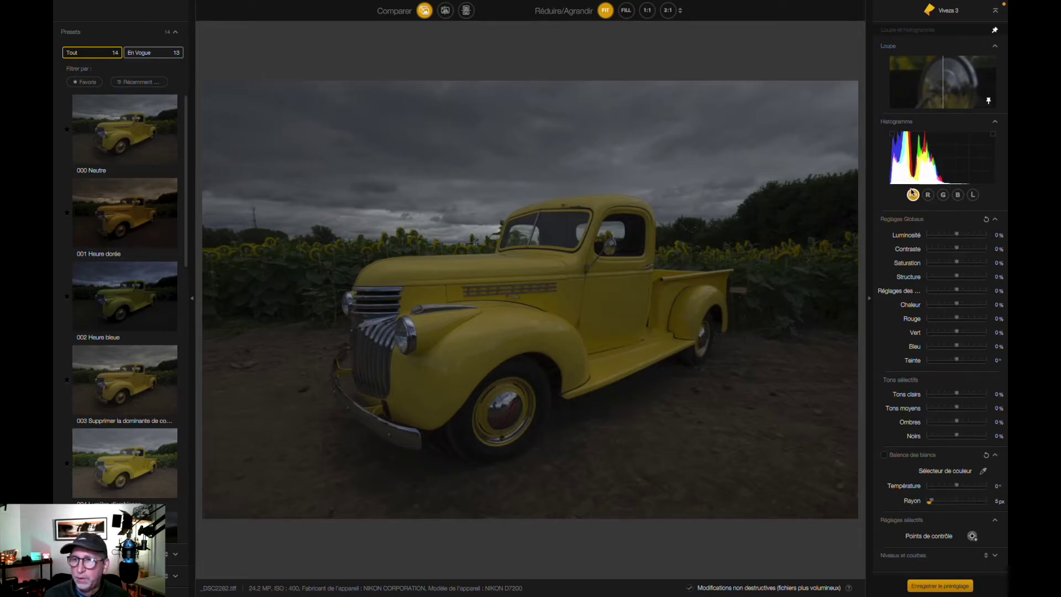
{"action": "left_click", "coordinate": [929, 196]}
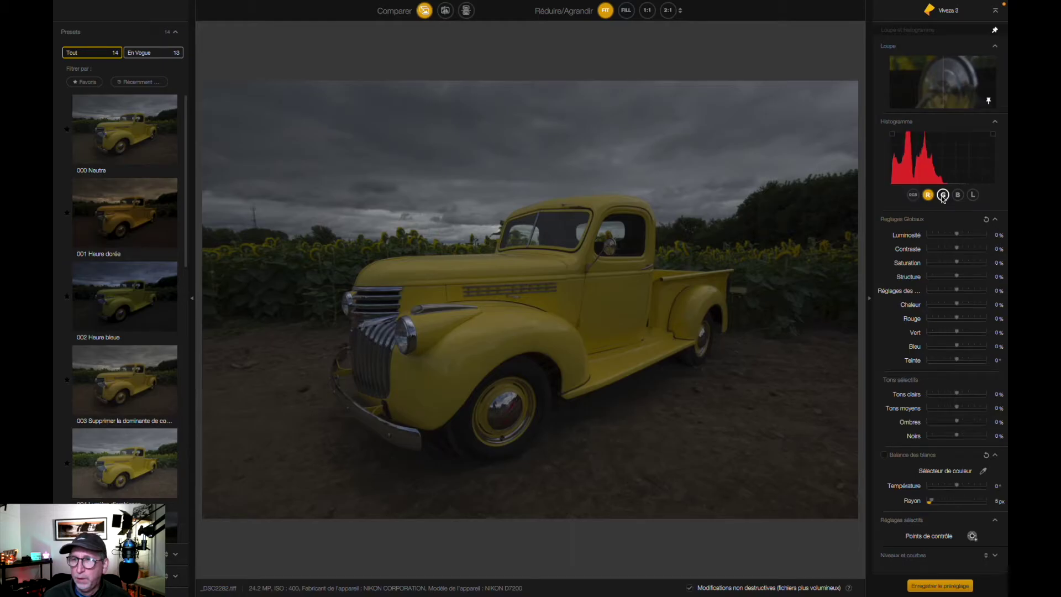
{"action": "left_click", "coordinate": [943, 195]}
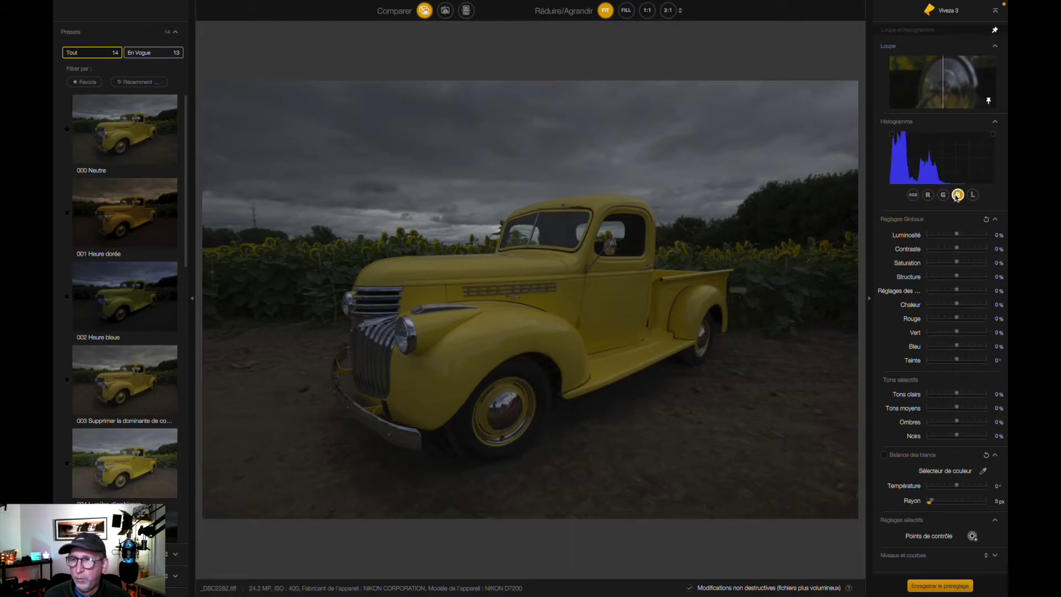
{"action": "left_click", "coordinate": [973, 195]}
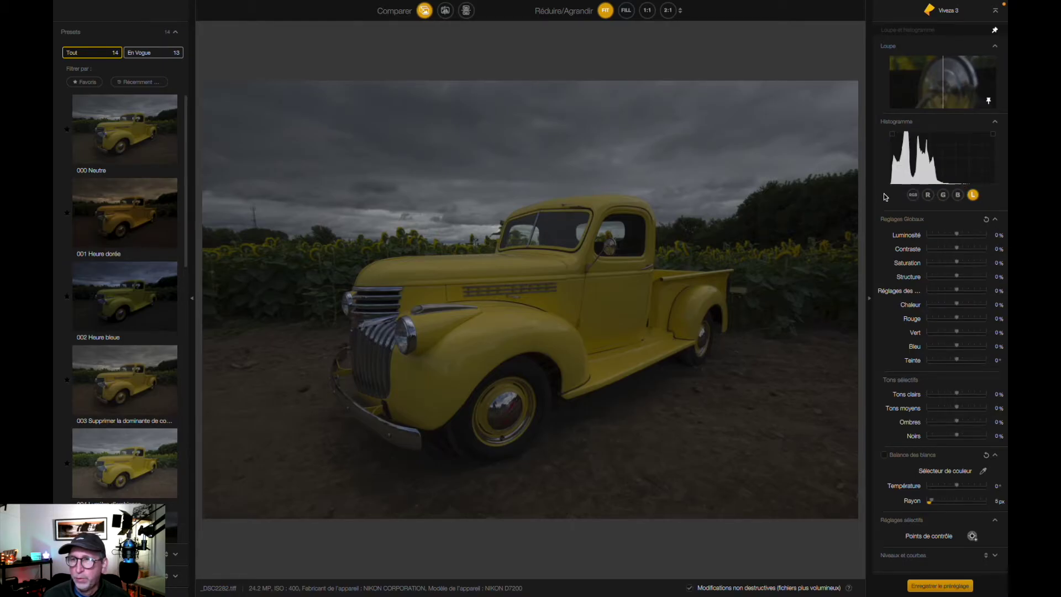
{"action": "left_click", "coordinate": [886, 160]}
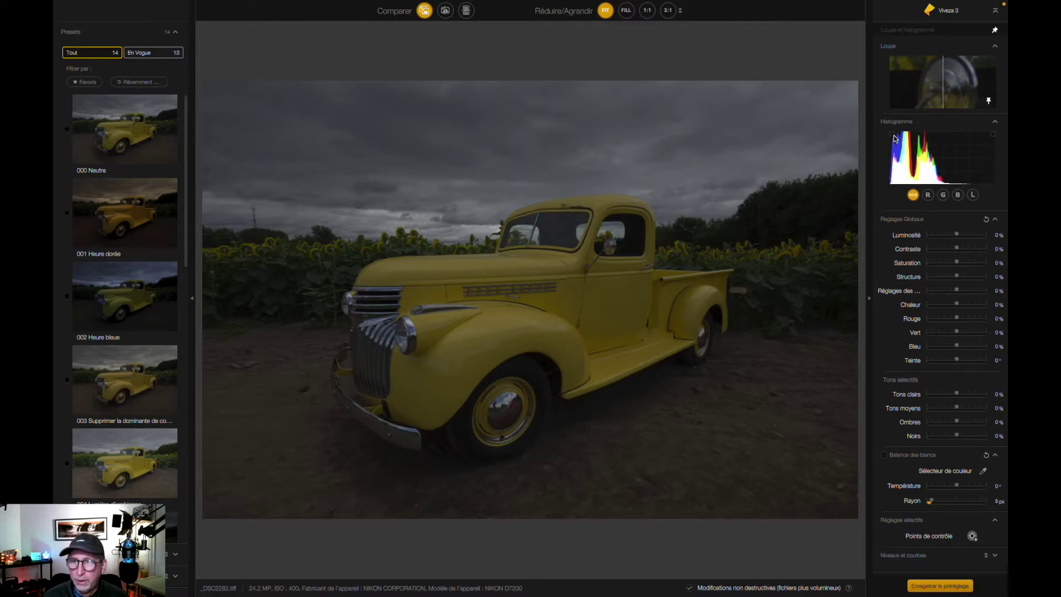
{"action": "left_click", "coordinate": [892, 134]}
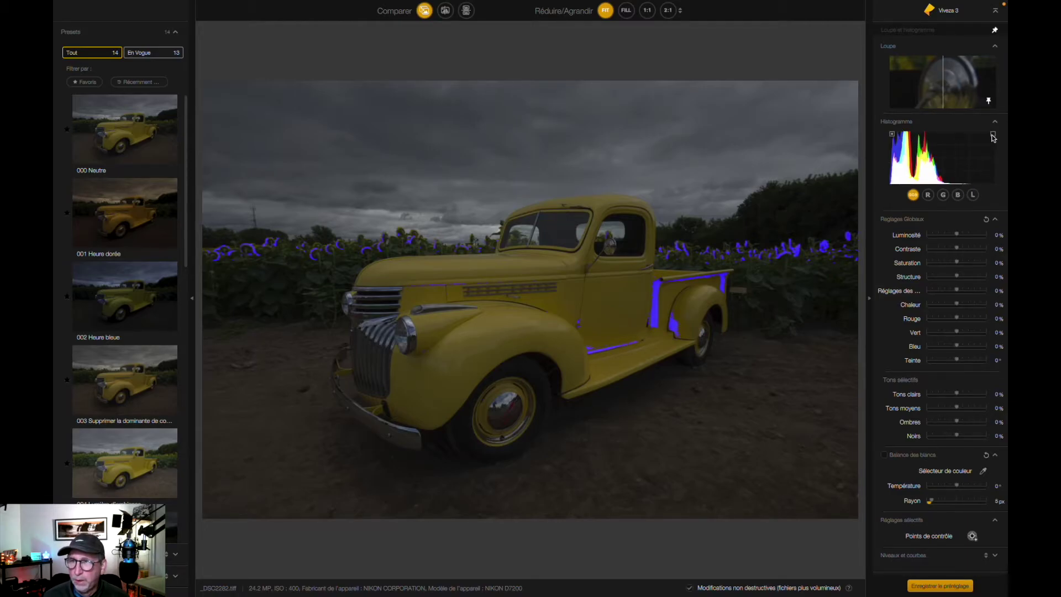
{"action": "left_click", "coordinate": [957, 235]}
{"action": "mouse_move", "coordinate": [957, 235]}
{"action": "left_mouse_down"}
{"action": "mouse_move", "coordinate": [987, 235]}
{"action": "mouse_move", "coordinate": [974, 248]}
{"action": "mouse_move", "coordinate": [987, 249]}
{"action": "left_mouse_up"}
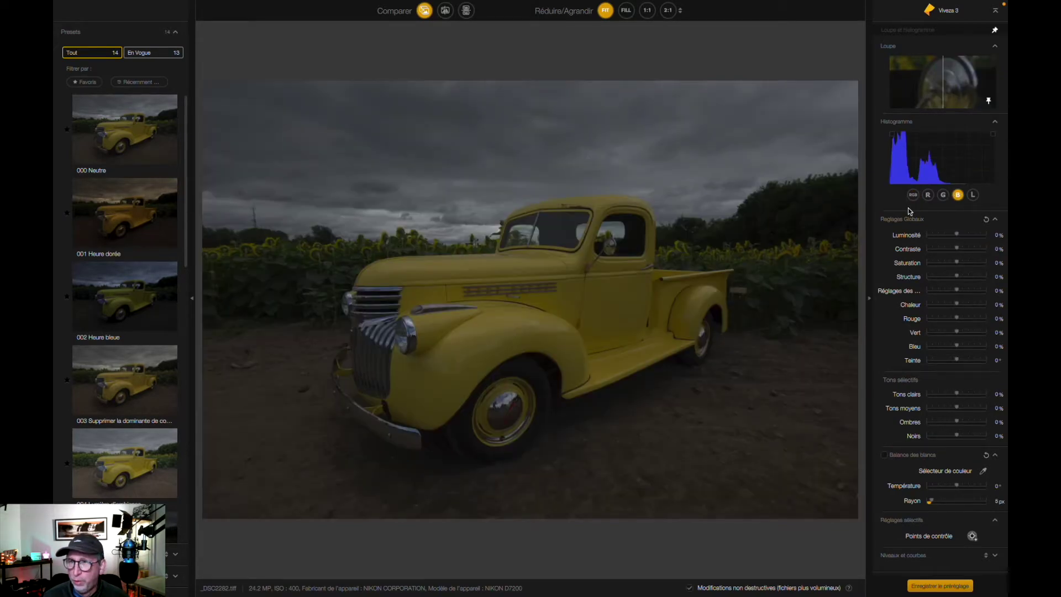
{"action": "left_click", "coordinate": [914, 195]}
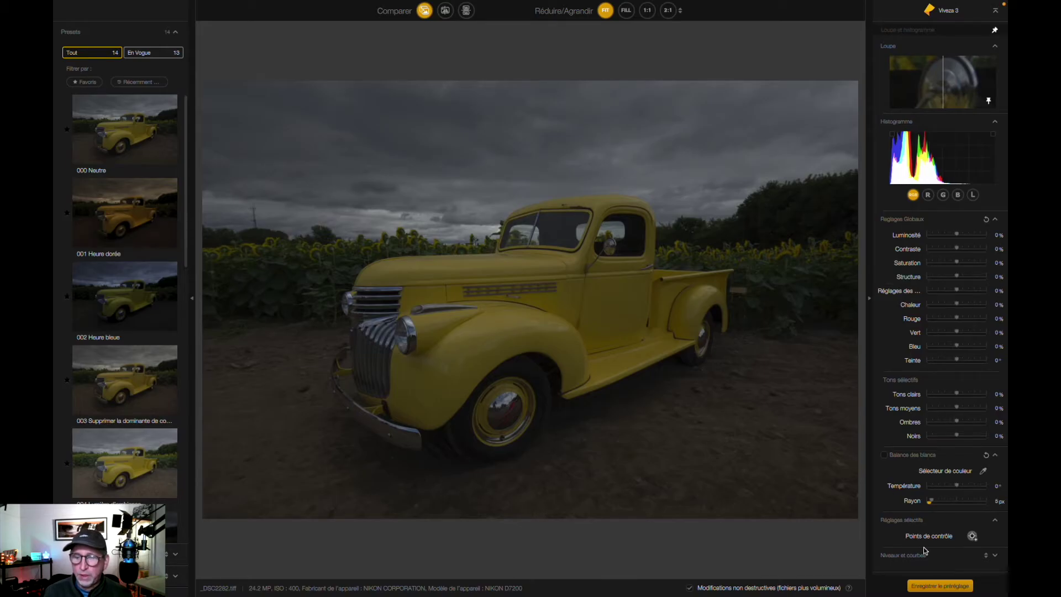
{"action": "left_click", "coordinate": [996, 220]}
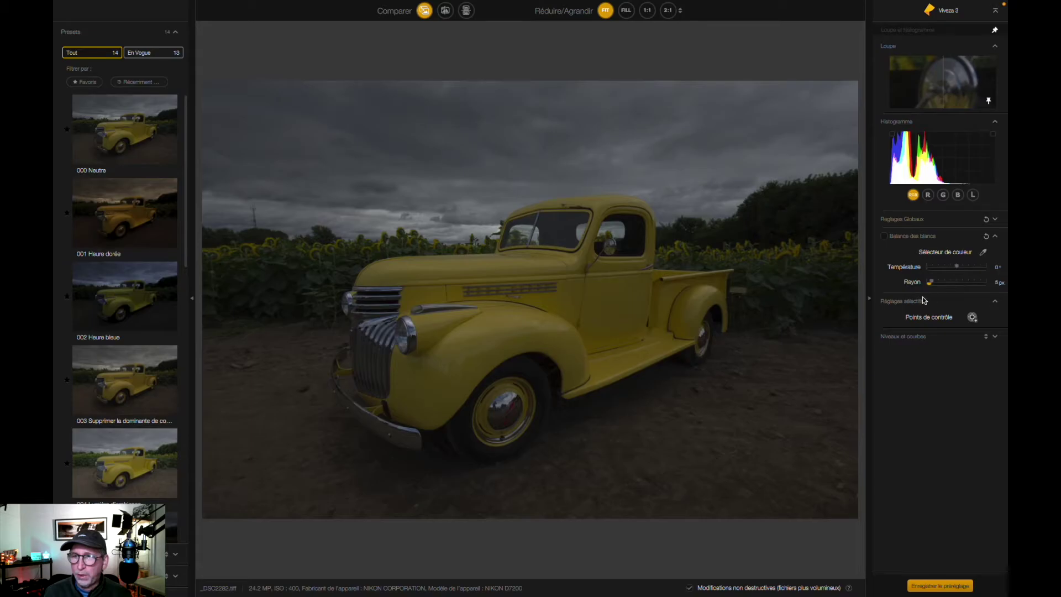
{"action": "left_click", "coordinate": [971, 318]}
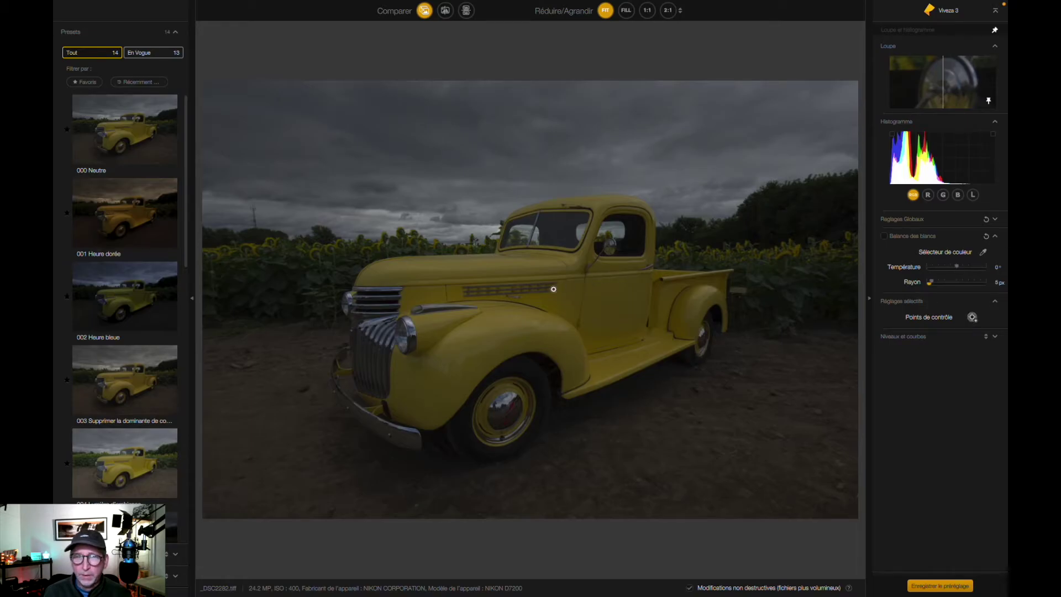
{"action": "left_click", "coordinate": [537, 275]}
{"action": "scroll", "coordinate": [944, 408], "scroll_direction": "down", "scroll_amount": 4}
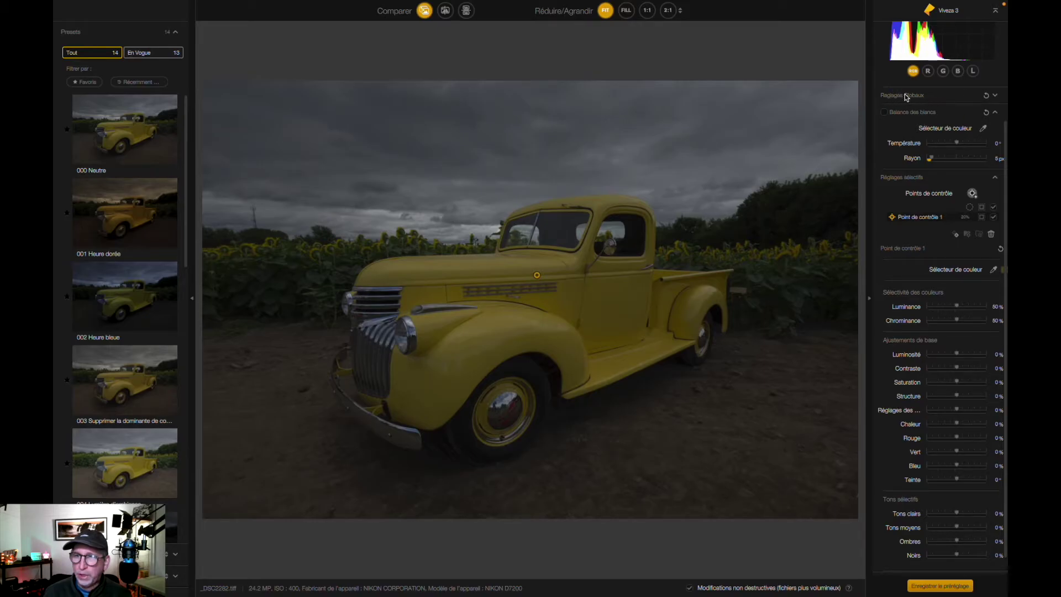
{"action": "left_click", "coordinate": [995, 96]}
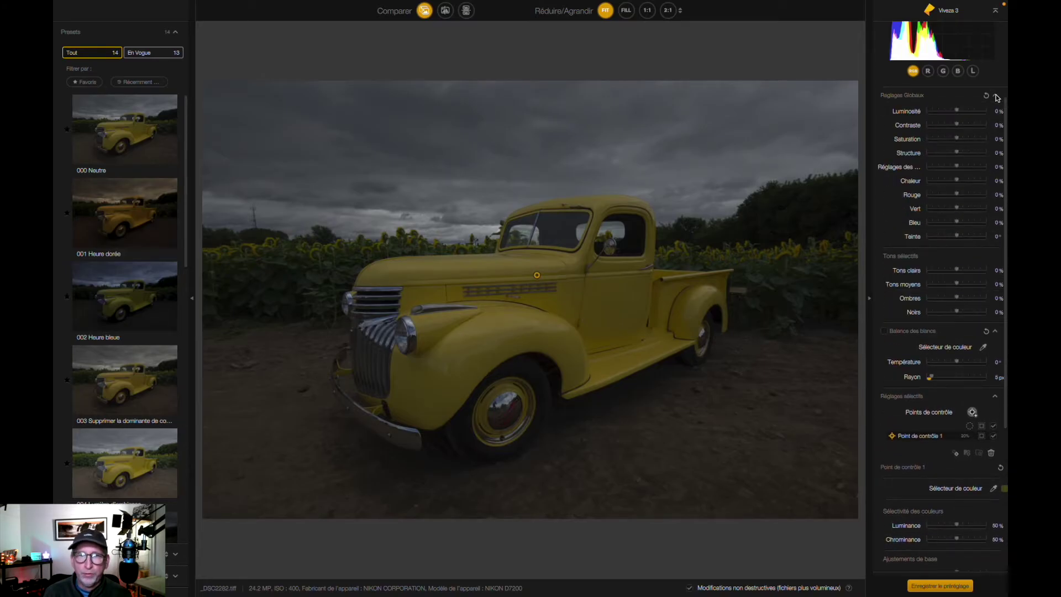
{"action": "scroll", "coordinate": [997, 98], "scroll_direction": "up", "scroll_amount": 3}
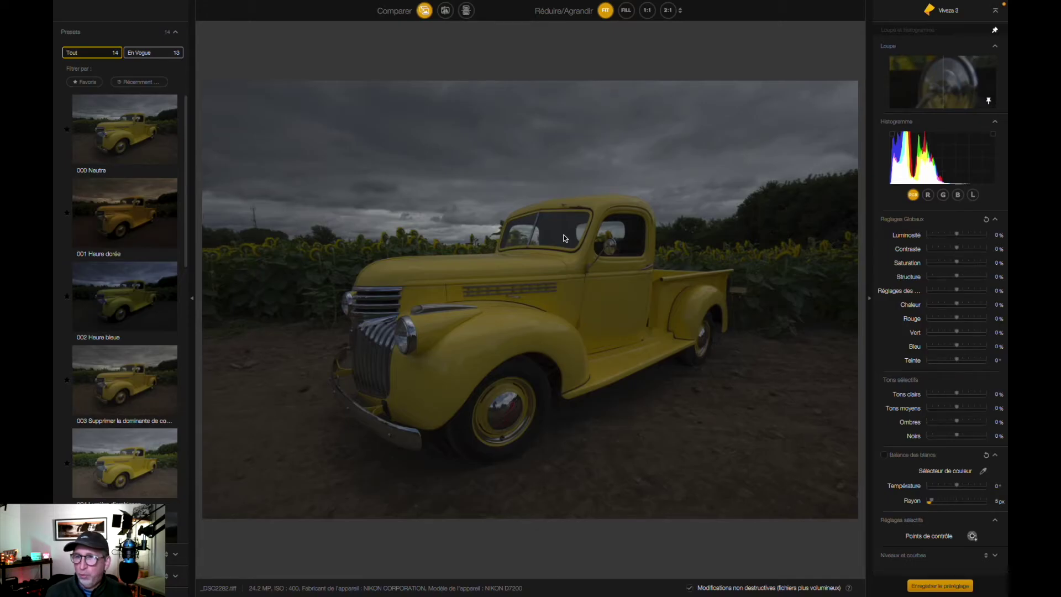
Raise brightness to 55%, lift highlights and saturation slightly, and set white balance from the sky
{"action": "mouse_move", "coordinate": [956, 233]}
{"action": "left_mouse_down"}
{"action": "mouse_move", "coordinate": [974, 233]}
{"action": "mouse_move", "coordinate": [964, 276]}
{"action": "left_mouse_up"}
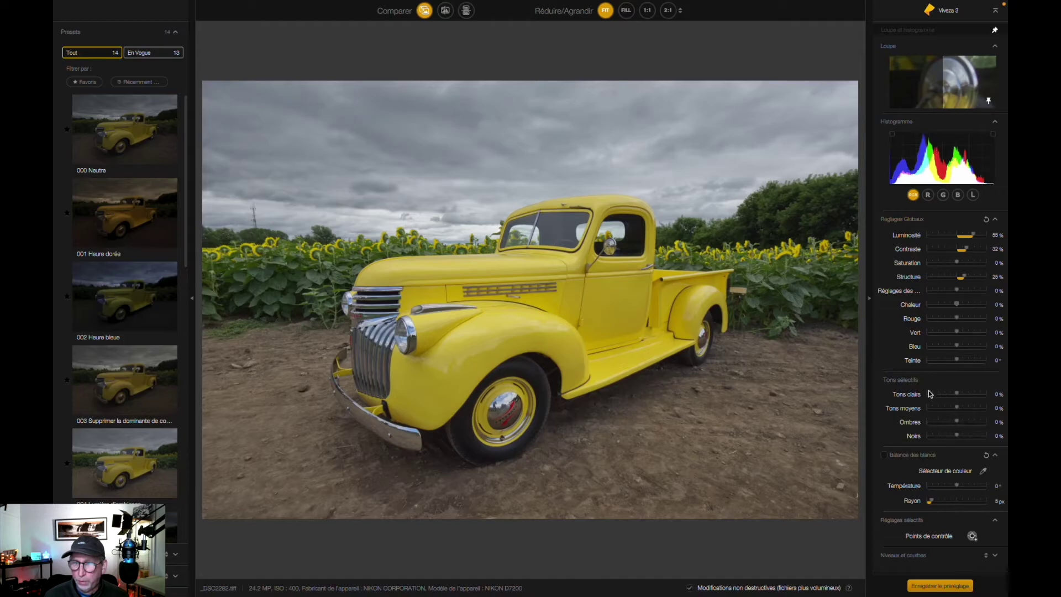
{"action": "left_click_drag", "start_coordinate": [957, 394], "coordinate": [959, 436]}
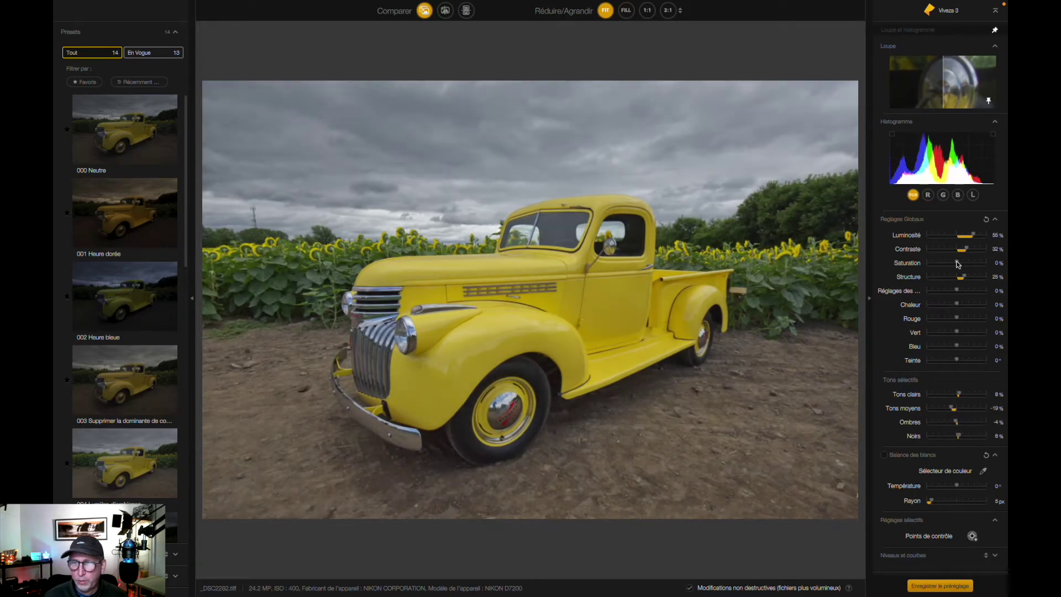
{"action": "left_click_drag", "start_coordinate": [957, 262], "coordinate": [960, 262]}
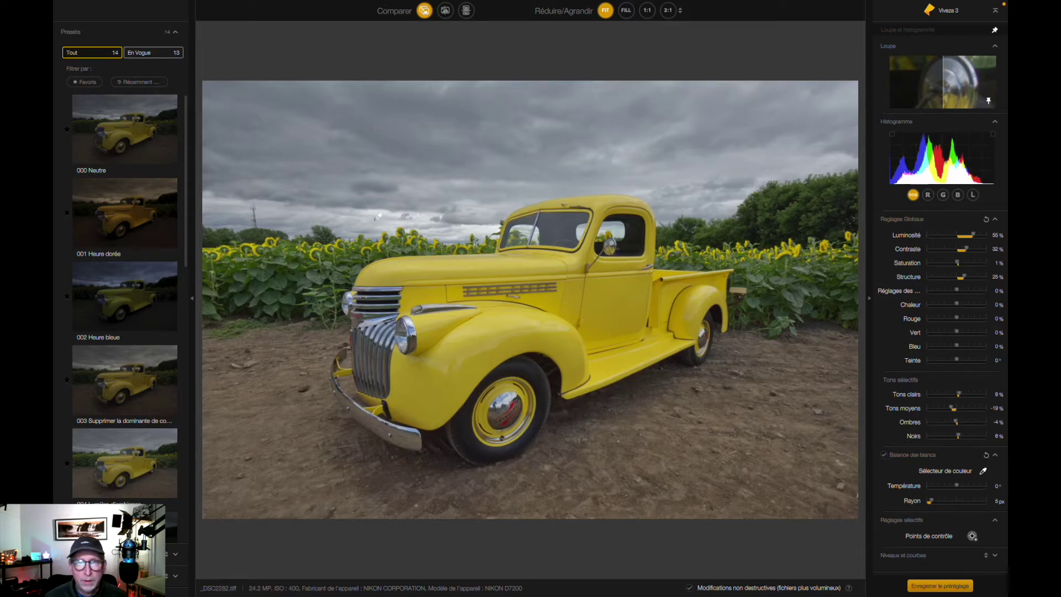
{"action": "left_click", "coordinate": [601, 150]}
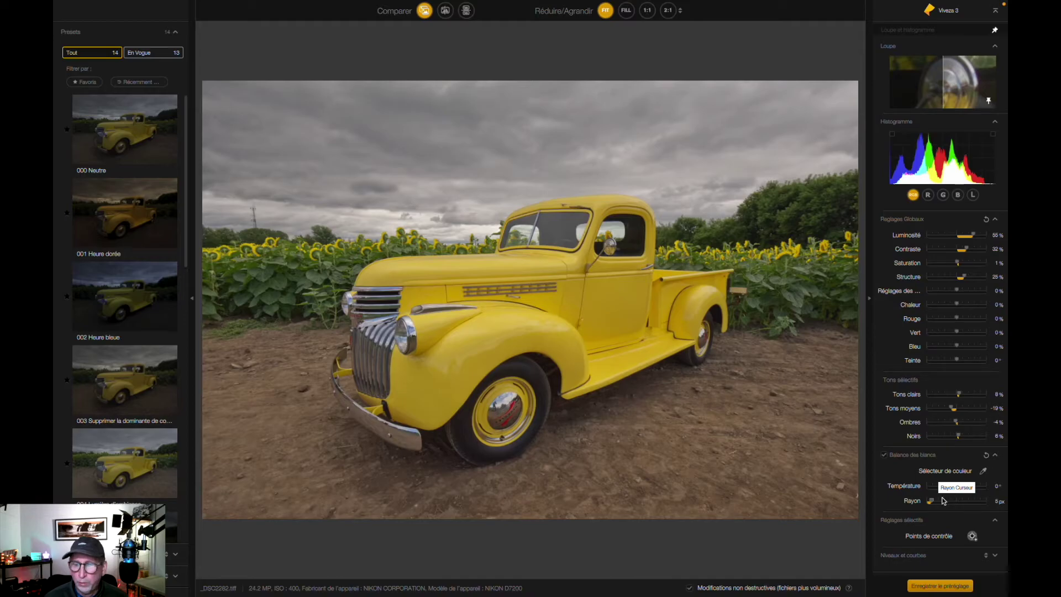
{"action": "scroll", "coordinate": [914, 525], "scroll_direction": "down", "scroll_amount": 5}
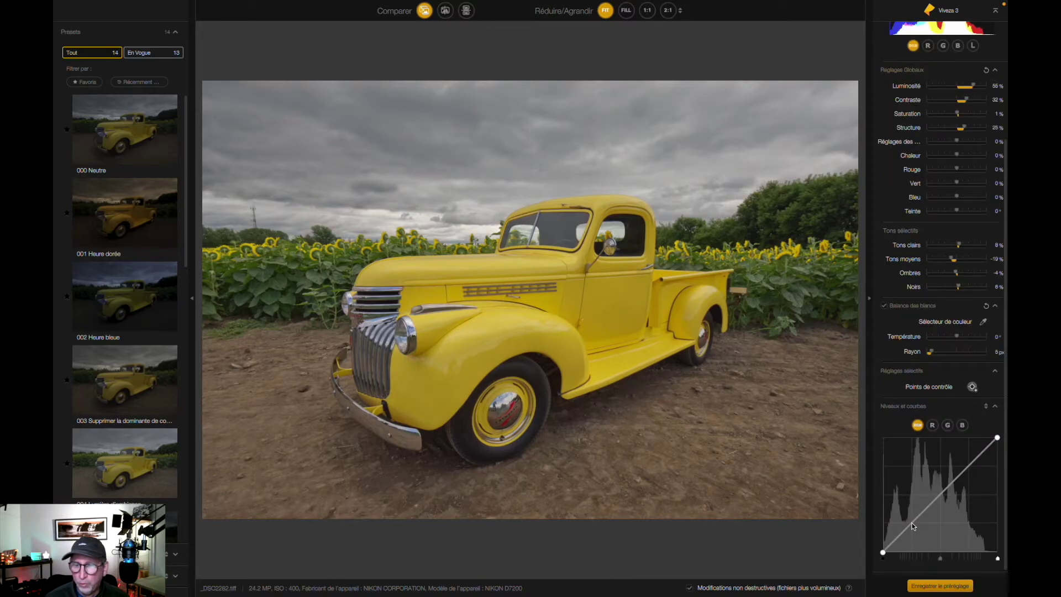
Add two RGB curve points to lift the tones and compare against the original in split view
{"action": "left_click", "coordinate": [911, 525]}
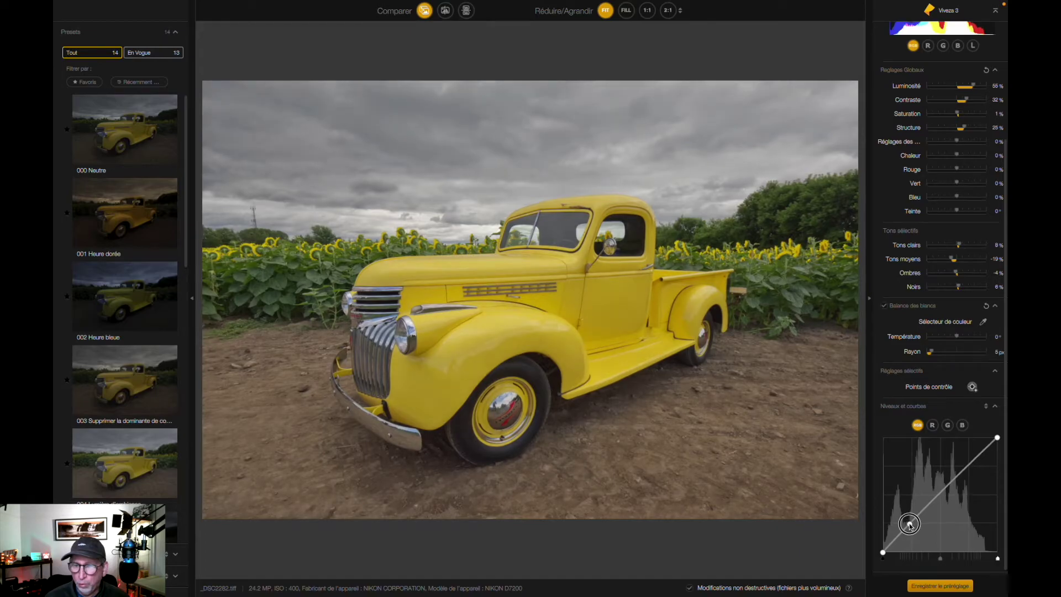
{"action": "left_click", "coordinate": [968, 466]}
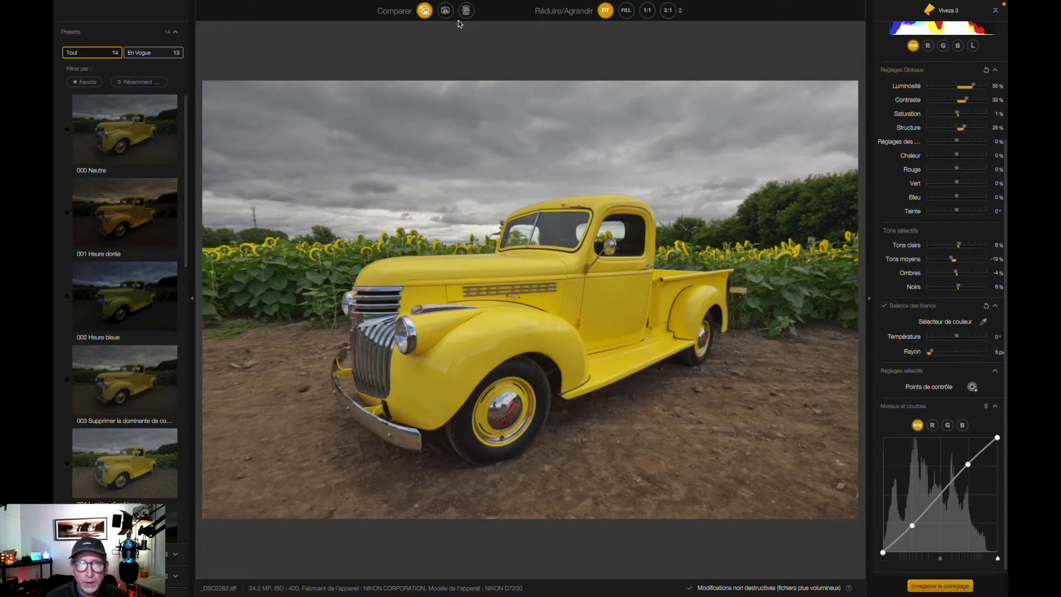
{"action": "left_click", "coordinate": [446, 11]}
{"action": "mouse_move", "coordinate": [529, 291]}
{"action": "left_mouse_down"}
{"action": "mouse_move", "coordinate": [757, 296]}
{"action": "mouse_move", "coordinate": [330, 291]}
{"action": "left_mouse_up"}
{"action": "mouse_move", "coordinate": [366, 255]}
{"action": "left_mouse_down"}
{"action": "mouse_move", "coordinate": [798, 291]}
{"action": "mouse_move", "coordinate": [422, 291]}
{"action": "mouse_move", "coordinate": [516, 267]}
{"action": "mouse_move", "coordinate": [559, 280]}
{"action": "left_mouse_up"}
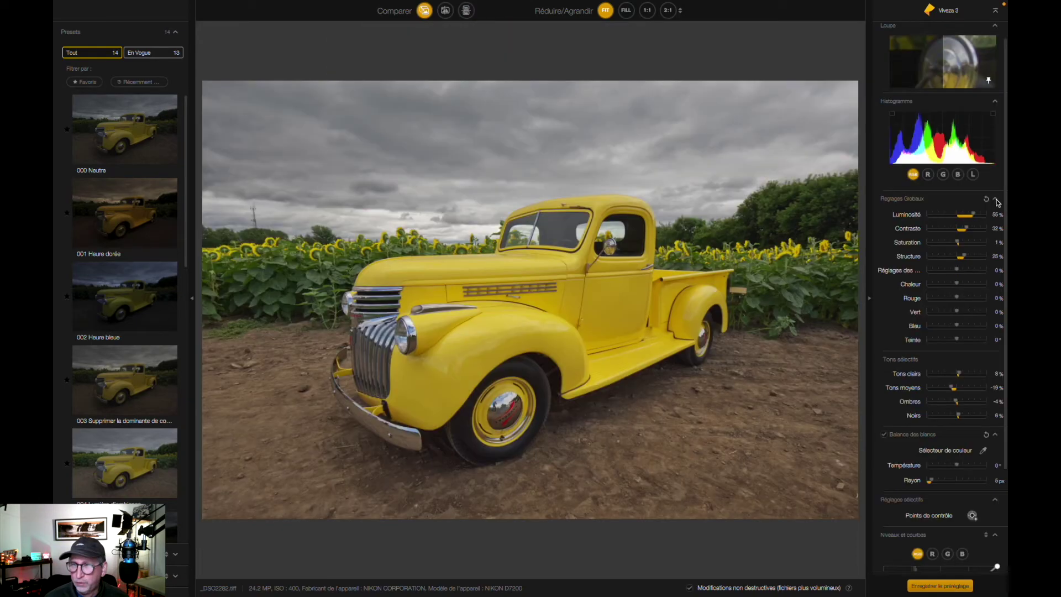
Collapse the Réglages Globaux and Niveaux et courbes panels
{"action": "left_click", "coordinate": [995, 201]}
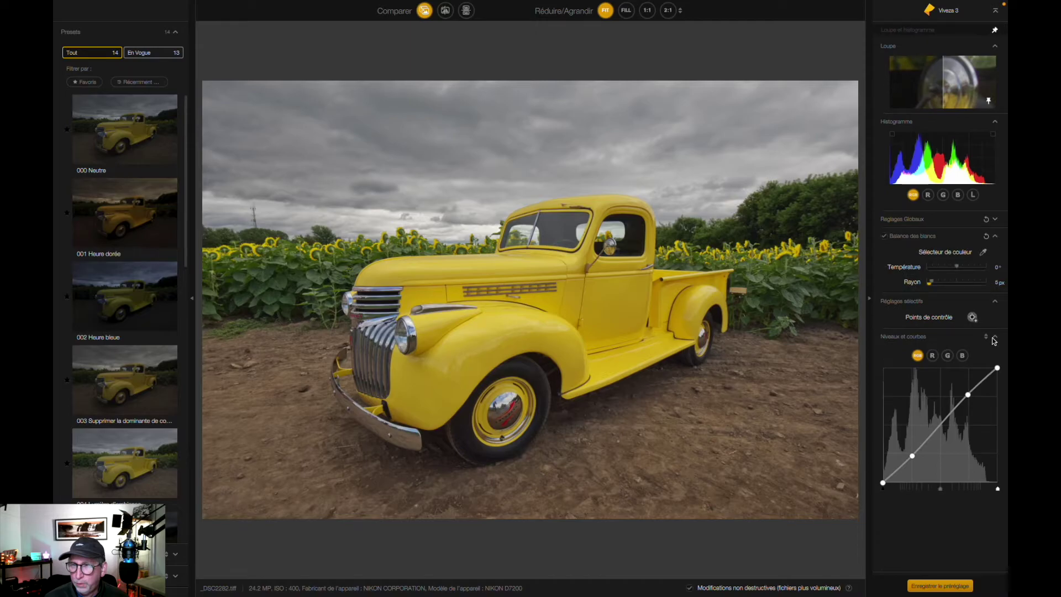
{"action": "left_click", "coordinate": [994, 336]}
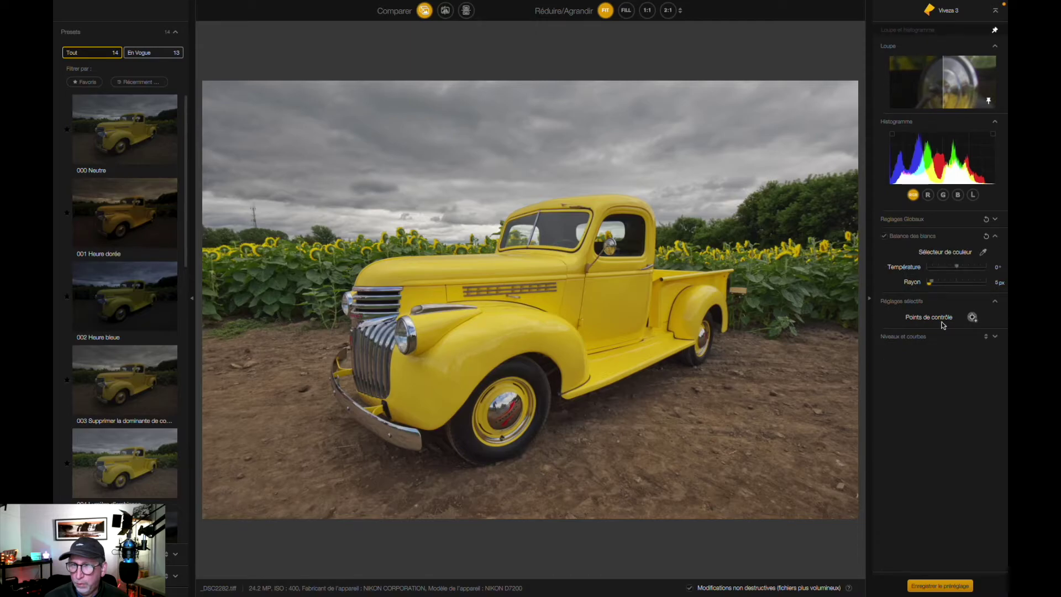
{"action": "left_click", "coordinate": [972, 317]}
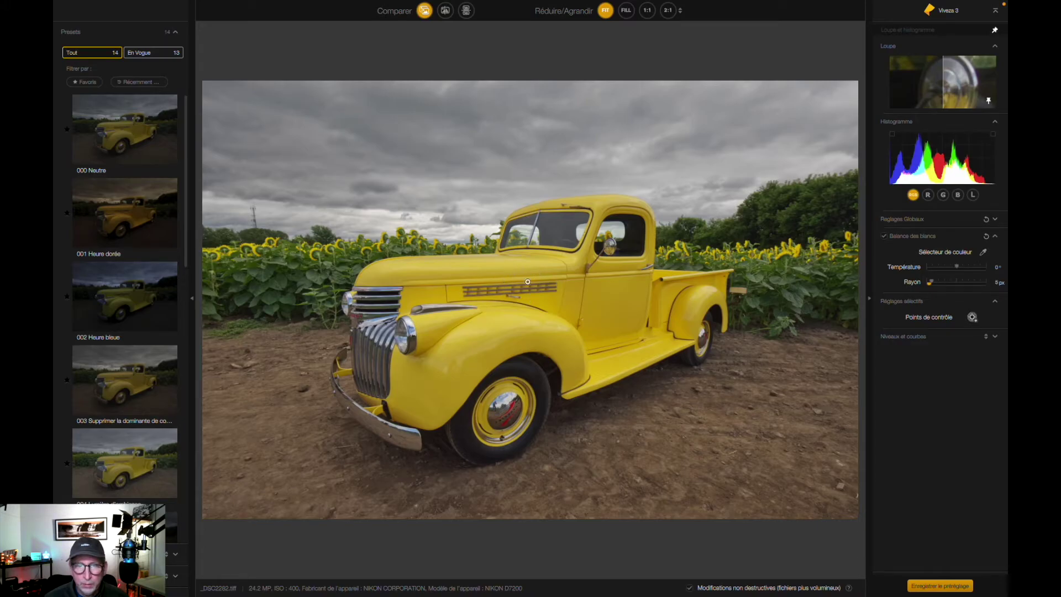
Place control point 2 on the truck's side door, shrink its radius, and shift it slightly left
{"action": "left_click", "coordinate": [575, 301]}
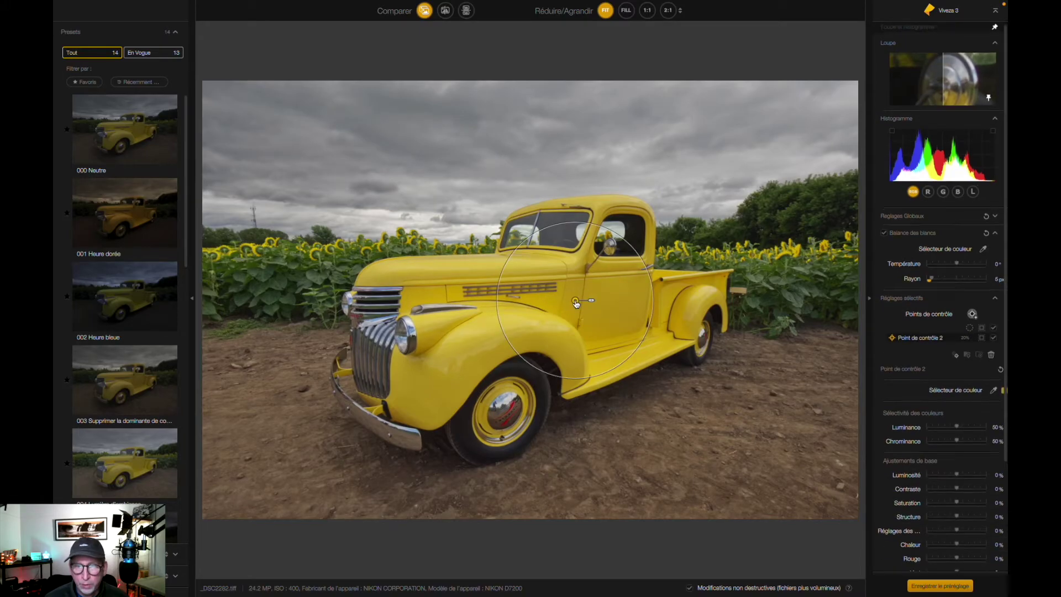
{"action": "left_click_drag", "start_coordinate": [591, 302], "coordinate": [602, 303]}
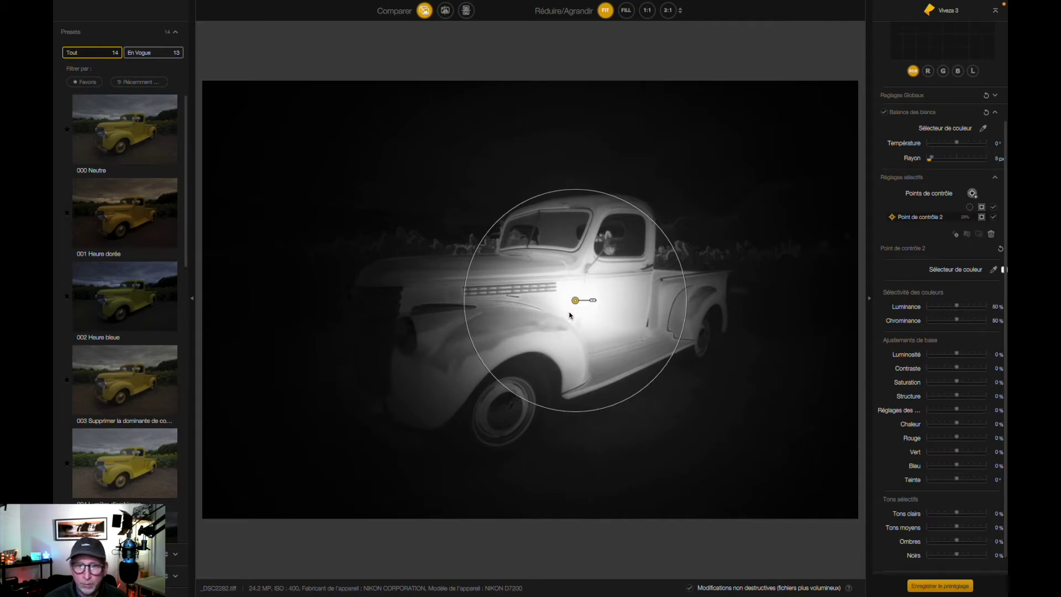
{"action": "left_click_drag", "start_coordinate": [576, 300], "coordinate": [531, 316]}
{"action": "left_click", "coordinate": [994, 219]}
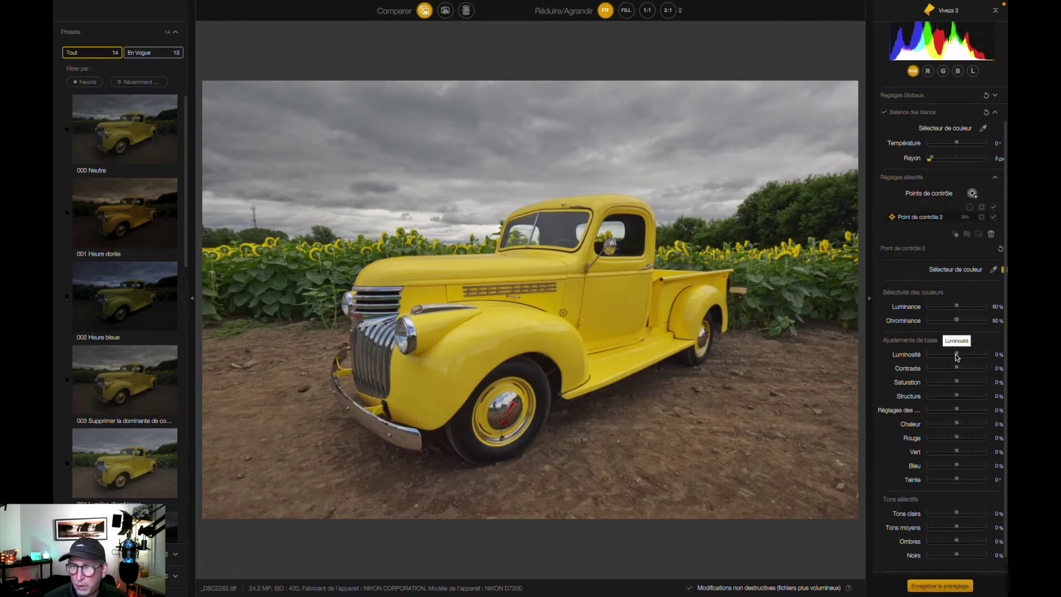
Give control point 2 contrast 27%, saturation 14%, structure 8% and highlights 22%
{"action": "left_click_drag", "start_coordinate": [957, 355], "coordinate": [979, 355]}
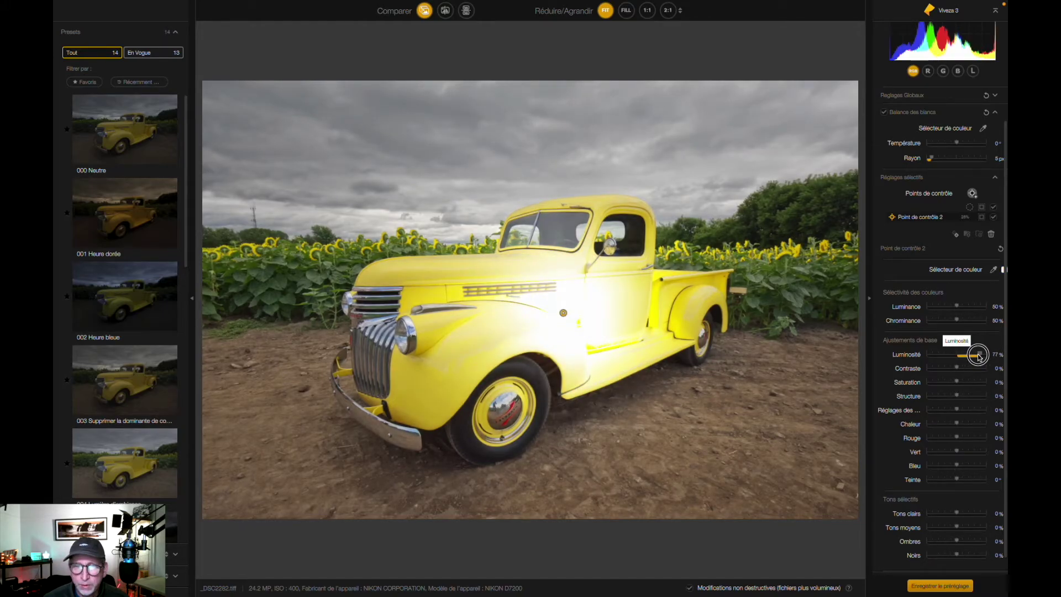
{"action": "mouse_move", "coordinate": [979, 355]}
{"action": "left_mouse_down"}
{"action": "mouse_move", "coordinate": [957, 355]}
{"action": "mouse_move", "coordinate": [965, 368]}
{"action": "left_mouse_up"}
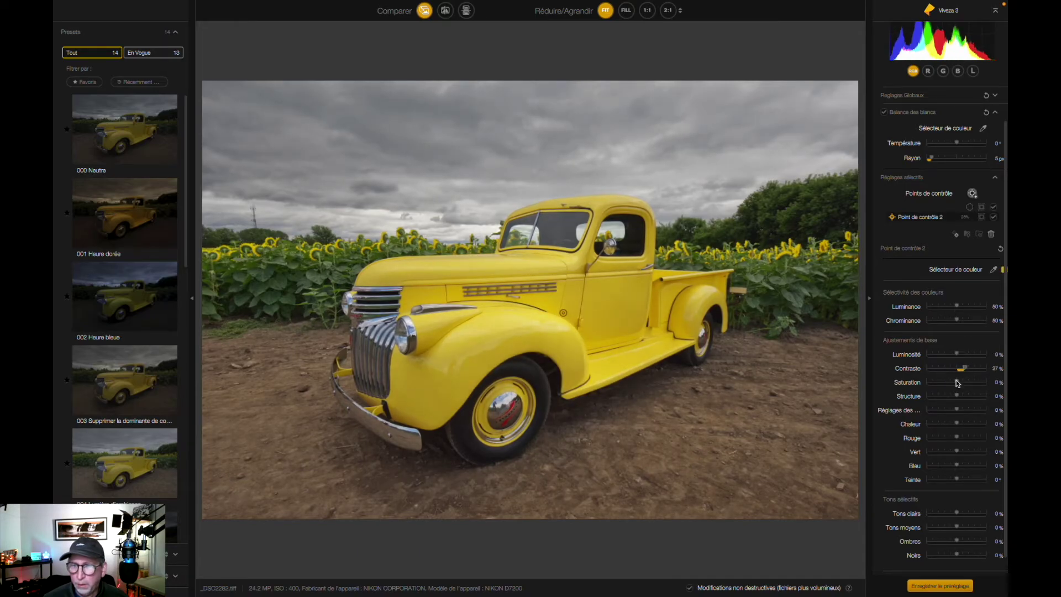
{"action": "left_click_drag", "start_coordinate": [957, 382], "coordinate": [959, 397]}
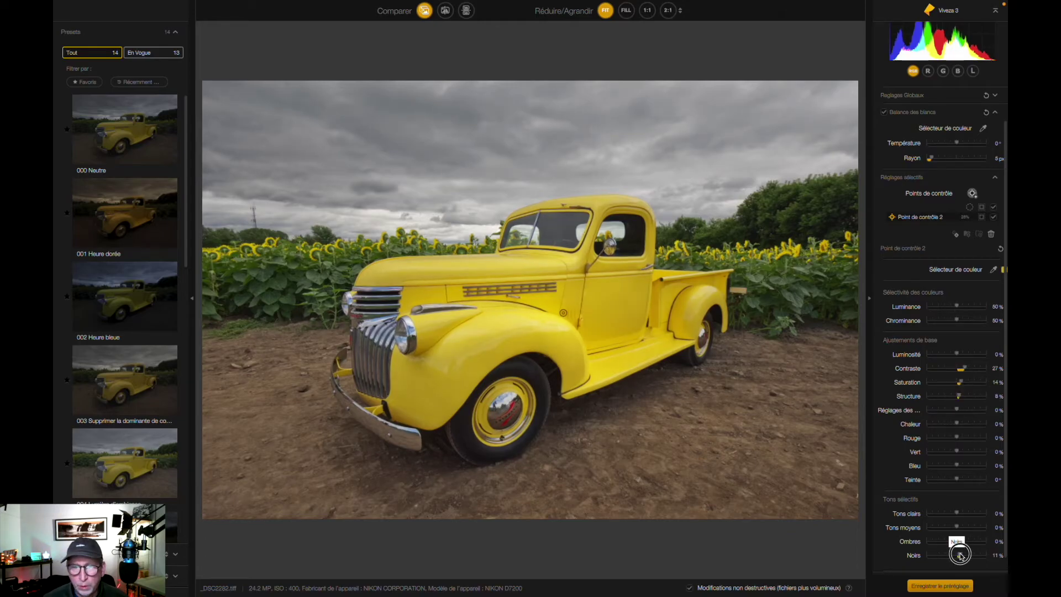
{"action": "left_click_drag", "start_coordinate": [957, 514], "coordinate": [963, 513]}
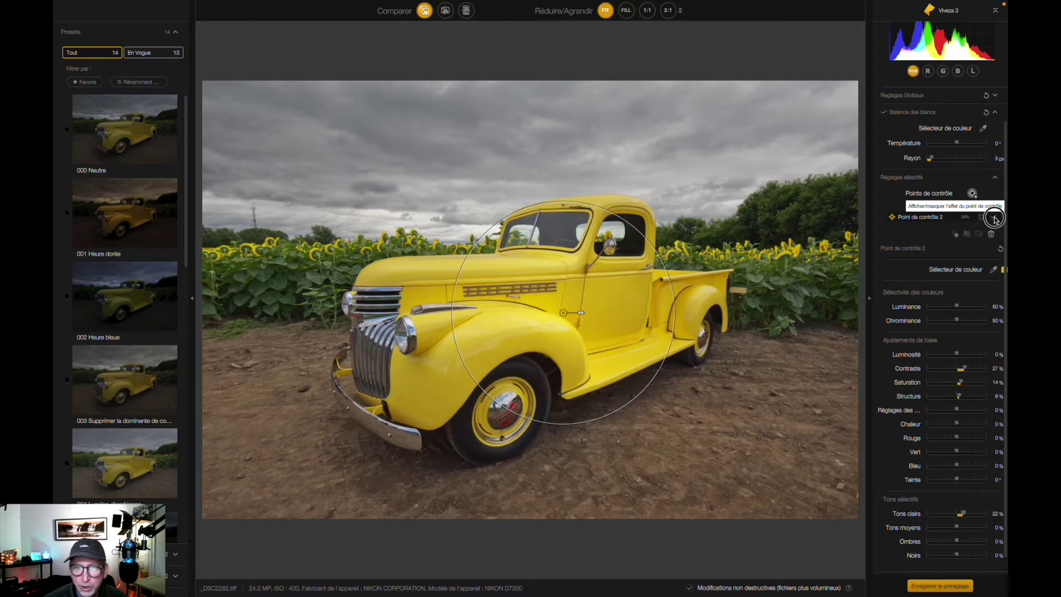
Toggle the point's effect off and on, compare in split view, then deselect it
{"action": "left_click", "coordinate": [995, 218]}
{"action": "left_click", "coordinate": [995, 218]}
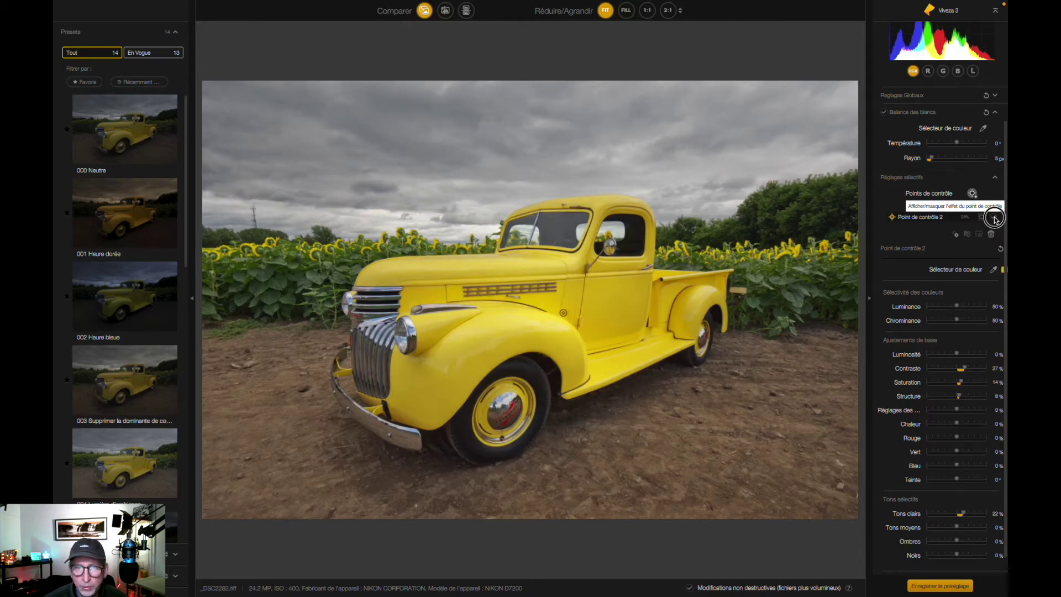
{"action": "key", "text": "p"}
{"action": "mouse_move", "coordinate": [529, 297]}
{"action": "left_mouse_down"}
{"action": "mouse_move", "coordinate": [668, 304]}
{"action": "mouse_move", "coordinate": [315, 304]}
{"action": "left_mouse_up"}
{"action": "key", "text": "p"}
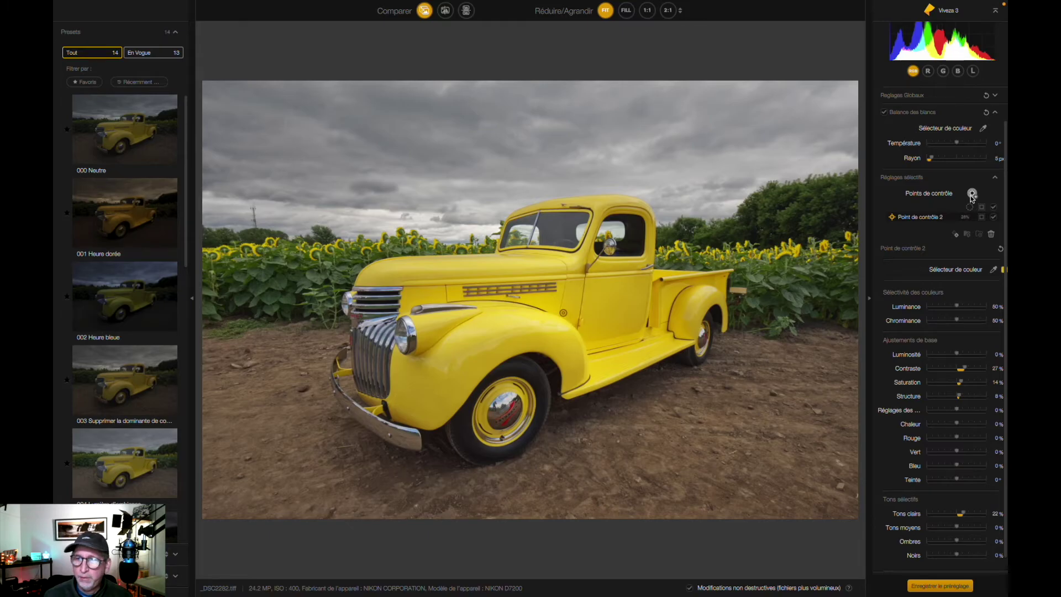
{"action": "left_click", "coordinate": [972, 194]}
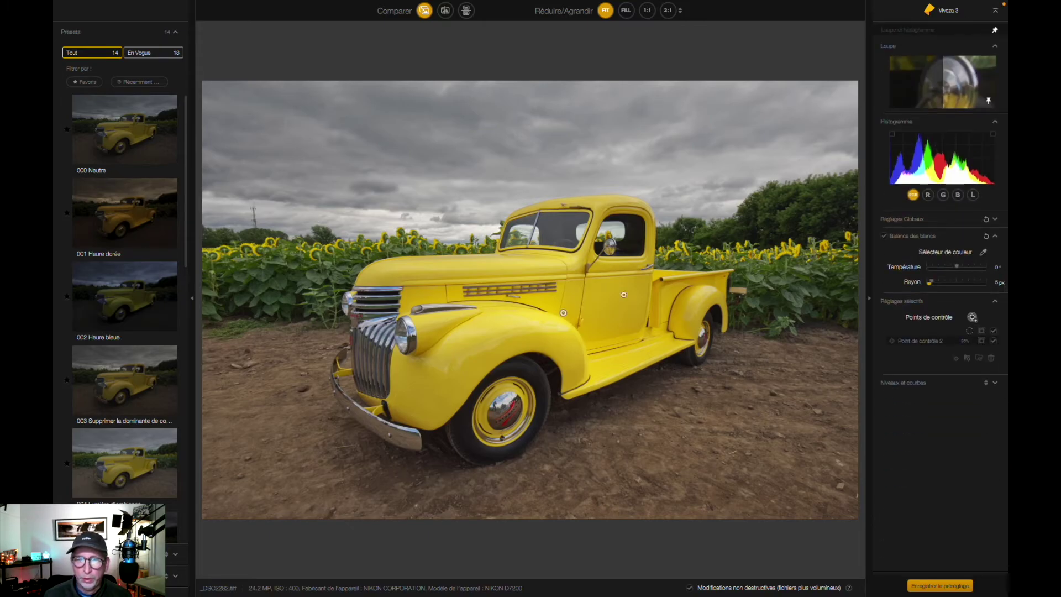
Duplicate control point 2 onto the rear fender, shrink it to 18%, and select both points
{"action": "left_click", "coordinate": [563, 313]}
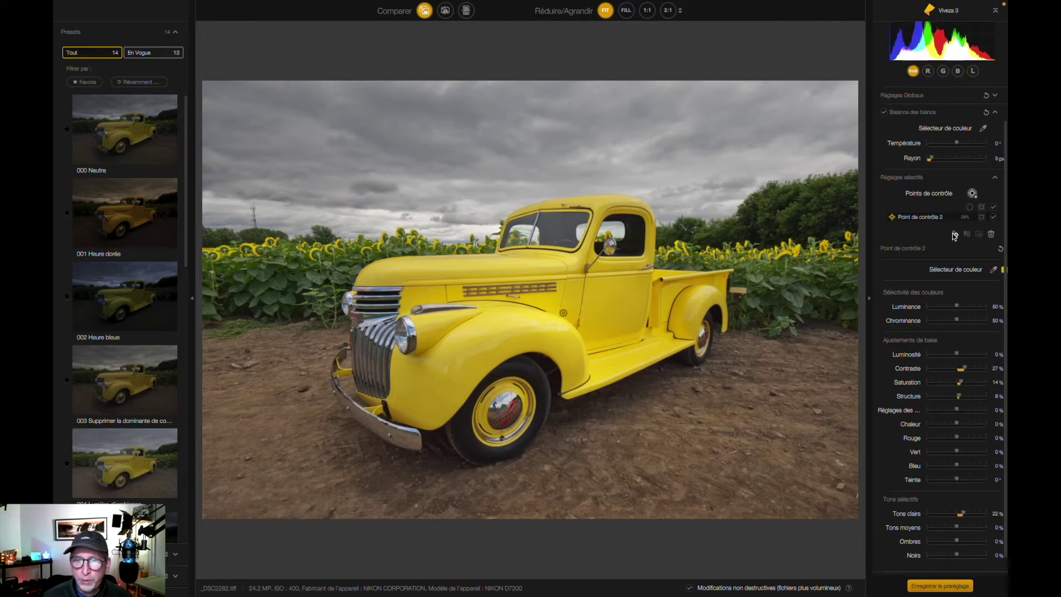
{"action": "left_click", "coordinate": [955, 234]}
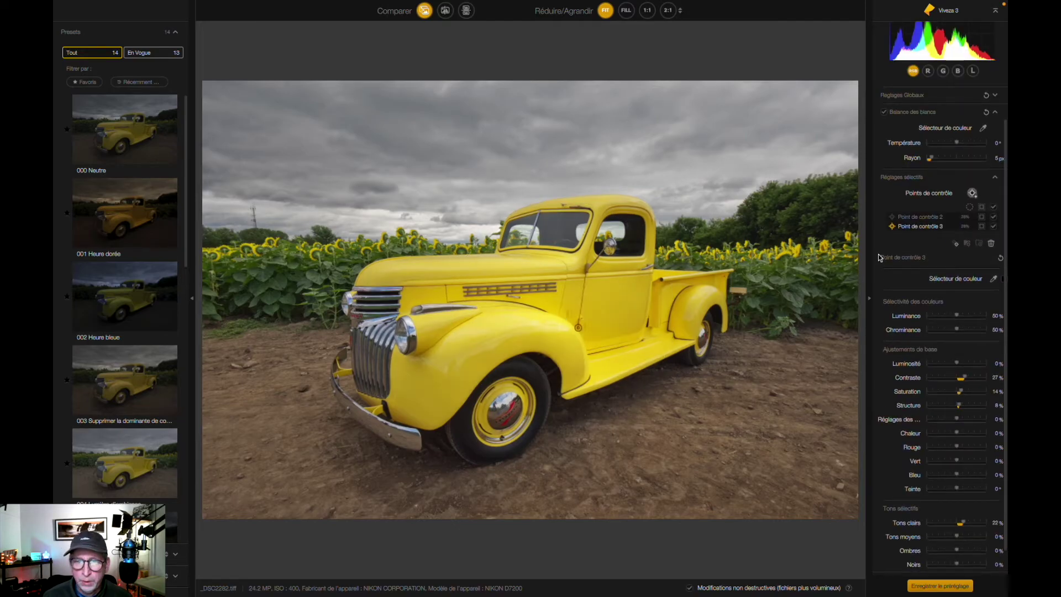
{"action": "left_click_drag", "start_coordinate": [609, 326], "coordinate": [690, 323]}
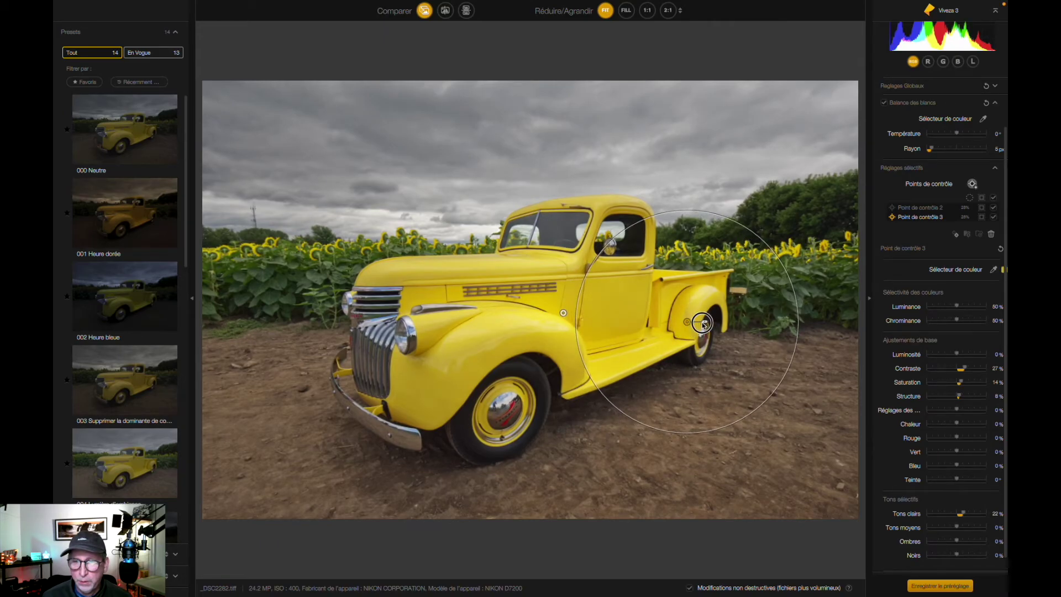
{"action": "left_click_drag", "start_coordinate": [701, 326], "coordinate": [692, 325]}
{"action": "left_click", "coordinate": [563, 313]}
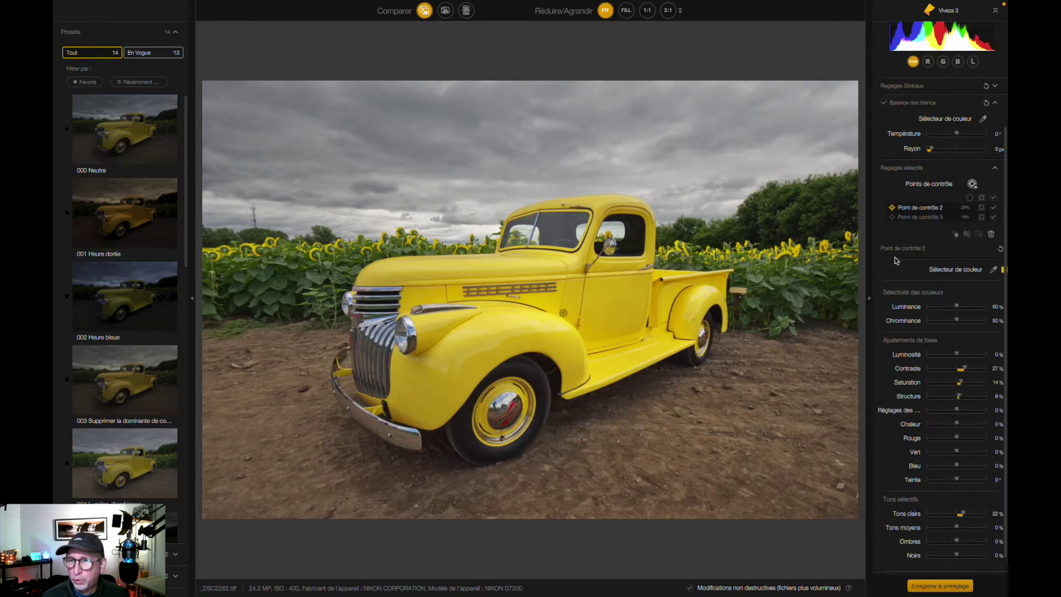
{"action": "left_click", "coordinate": [914, 218], "text": "shift"}
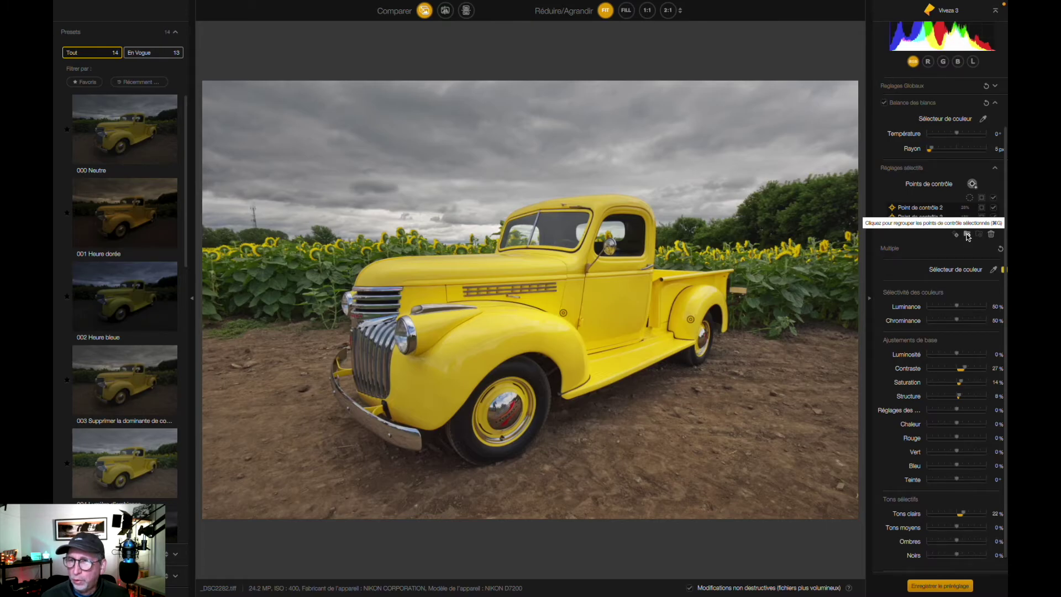
Group and ungroup the two control points, then delete them from the photo
{"action": "left_click", "coordinate": [967, 235]}
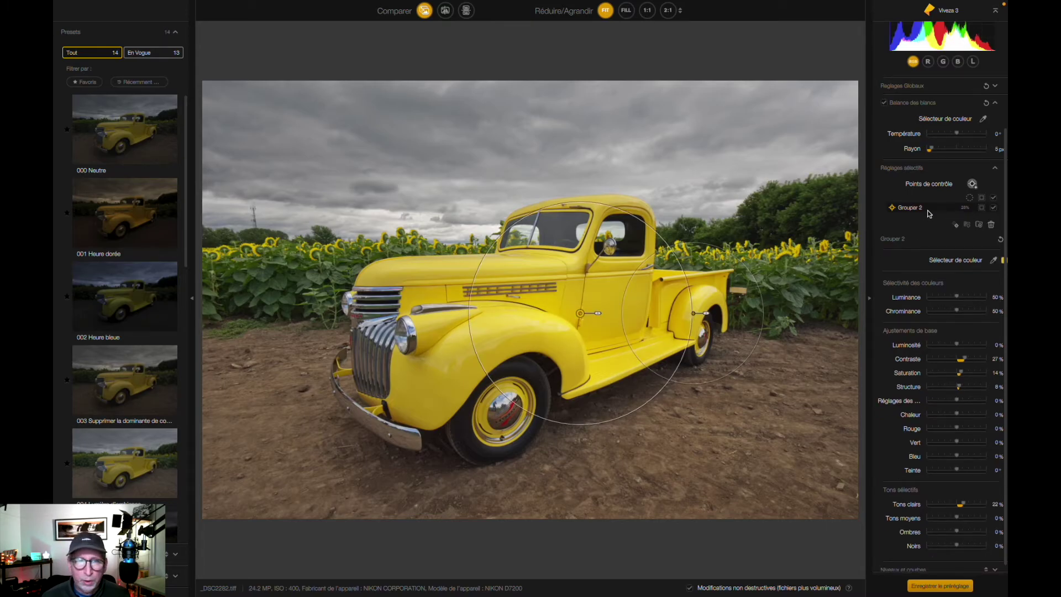
{"action": "left_click", "coordinate": [979, 225]}
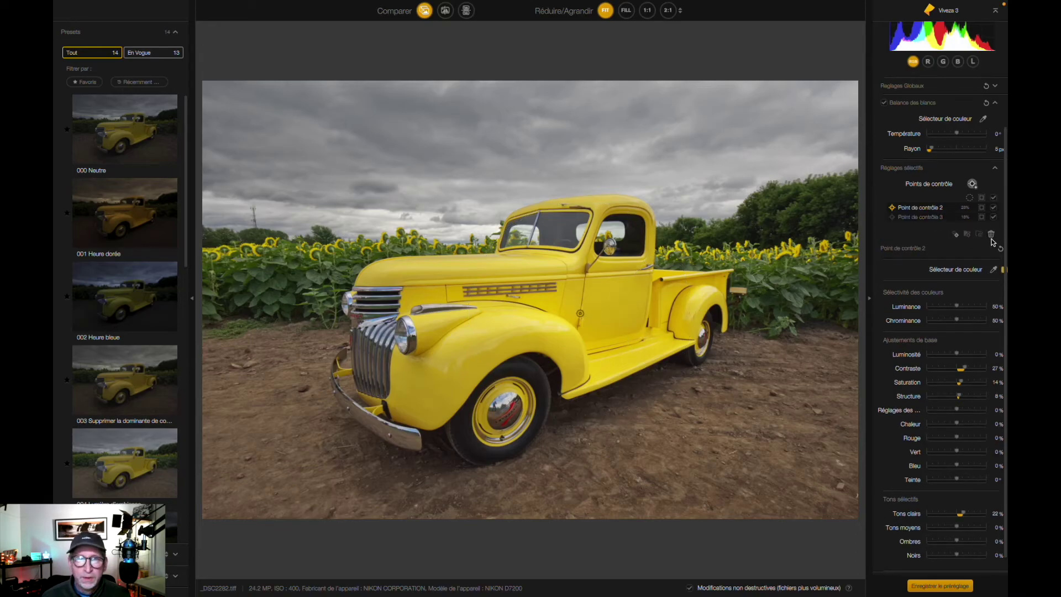
{"action": "left_click", "coordinate": [929, 209]}
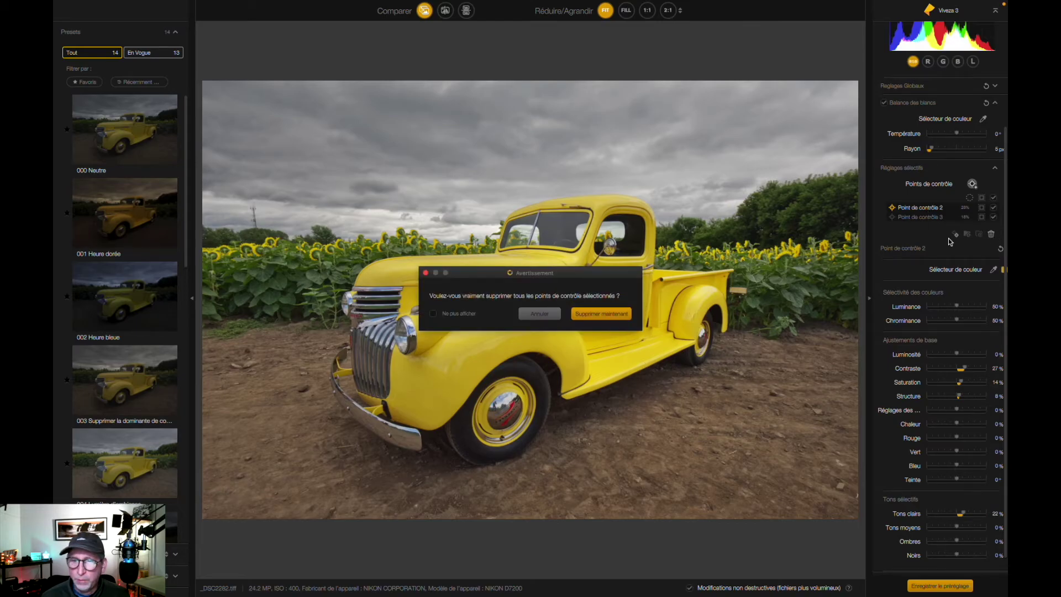
{"action": "left_click", "coordinate": [625, 317]}
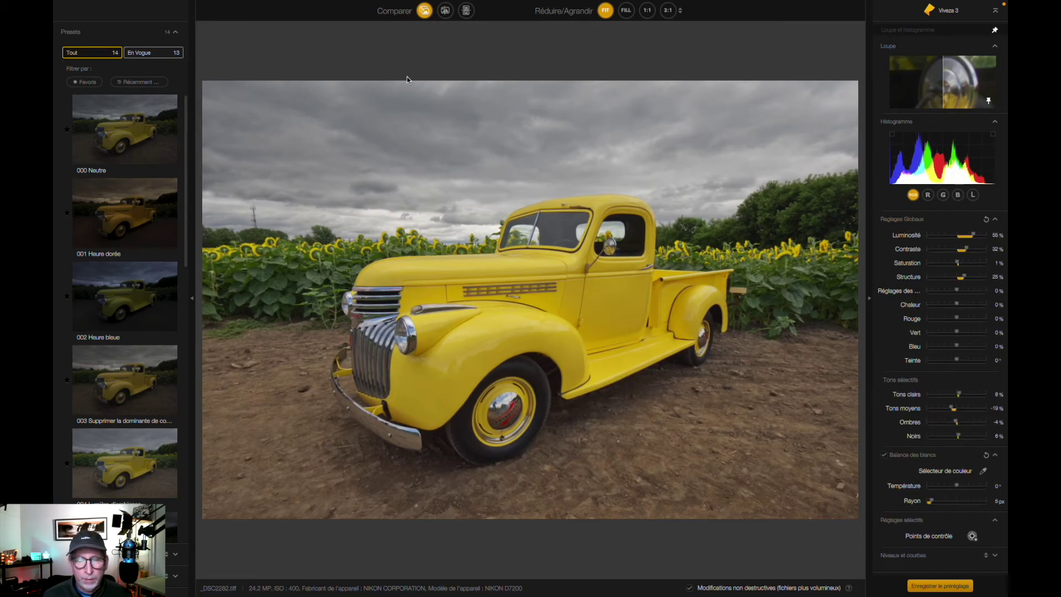
{"action": "mouse_move", "coordinate": [135, 5]}
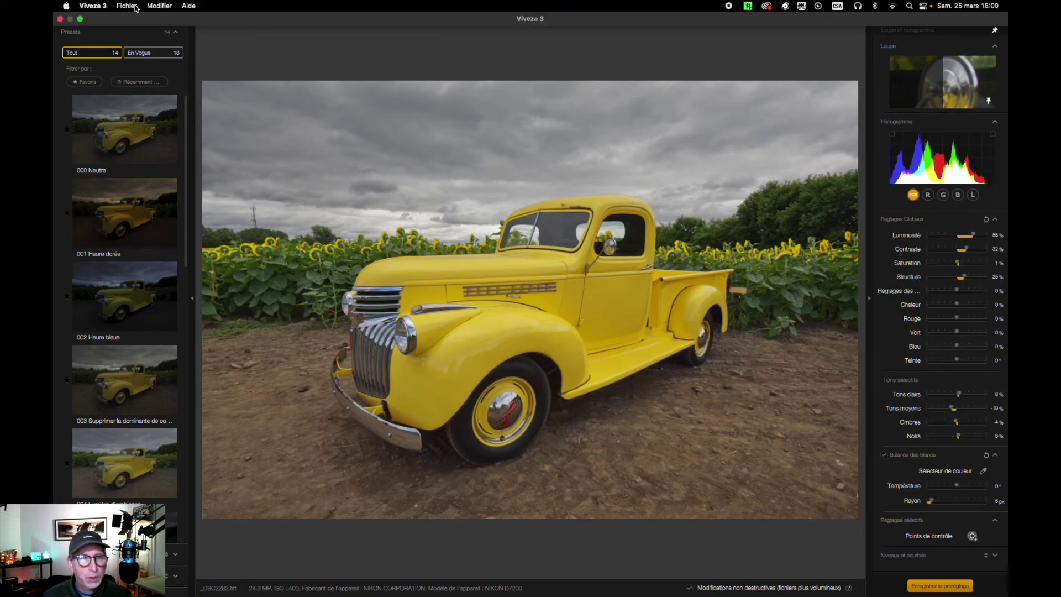
{"action": "left_click", "coordinate": [127, 6]}
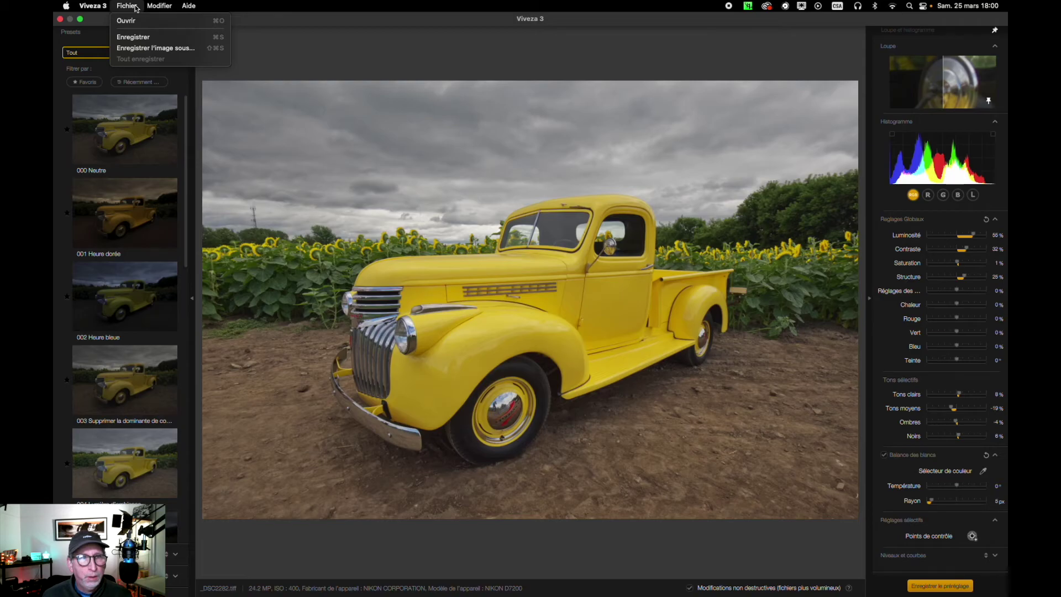
{"action": "left_click", "coordinate": [296, 28]}
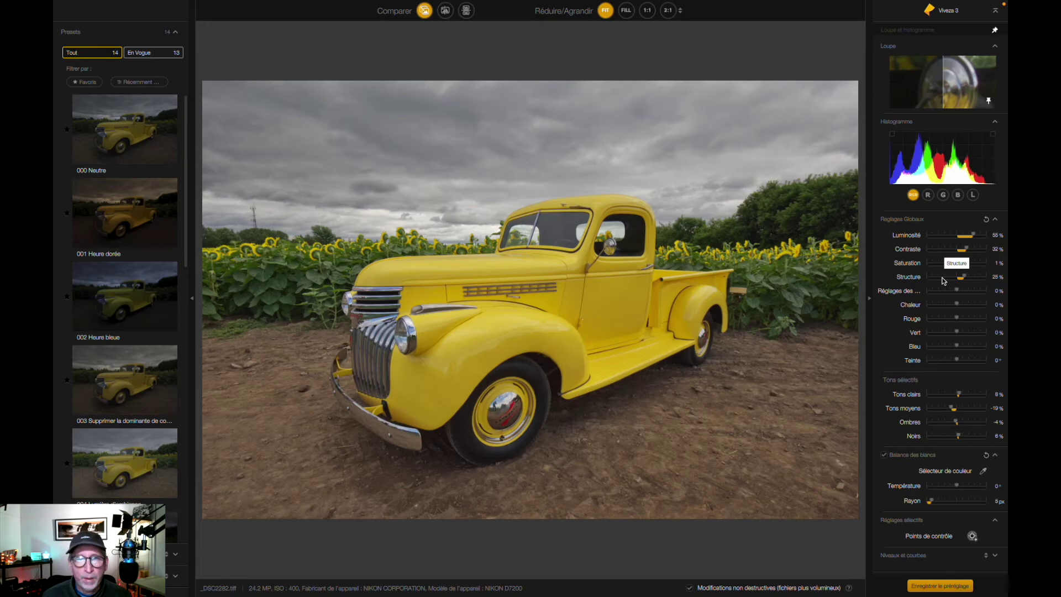
Starting from 000 Neutre, preview the 004 Lumière d'ambiance and 012 Réchauffer presets
{"action": "left_click", "coordinate": [122, 148]}
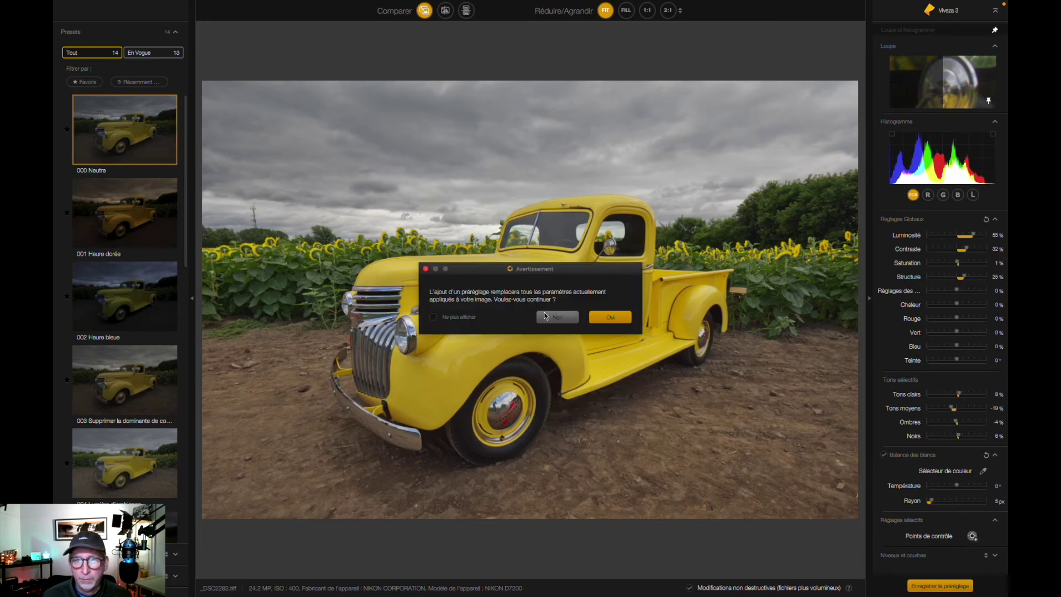
{"action": "left_click", "coordinate": [608, 318]}
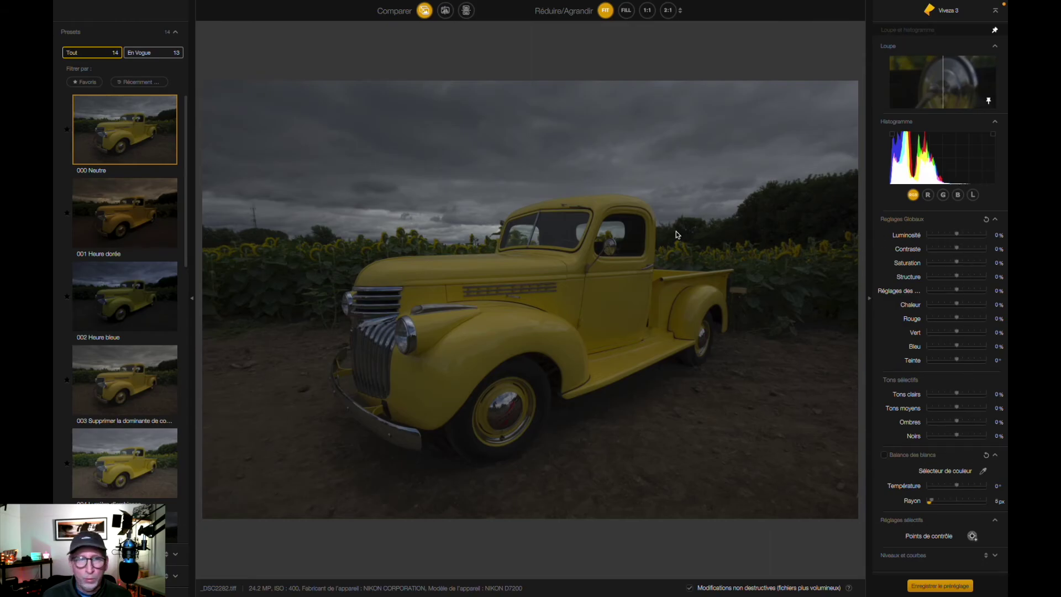
{"action": "left_click_drag", "start_coordinate": [186, 215], "coordinate": [186, 273]}
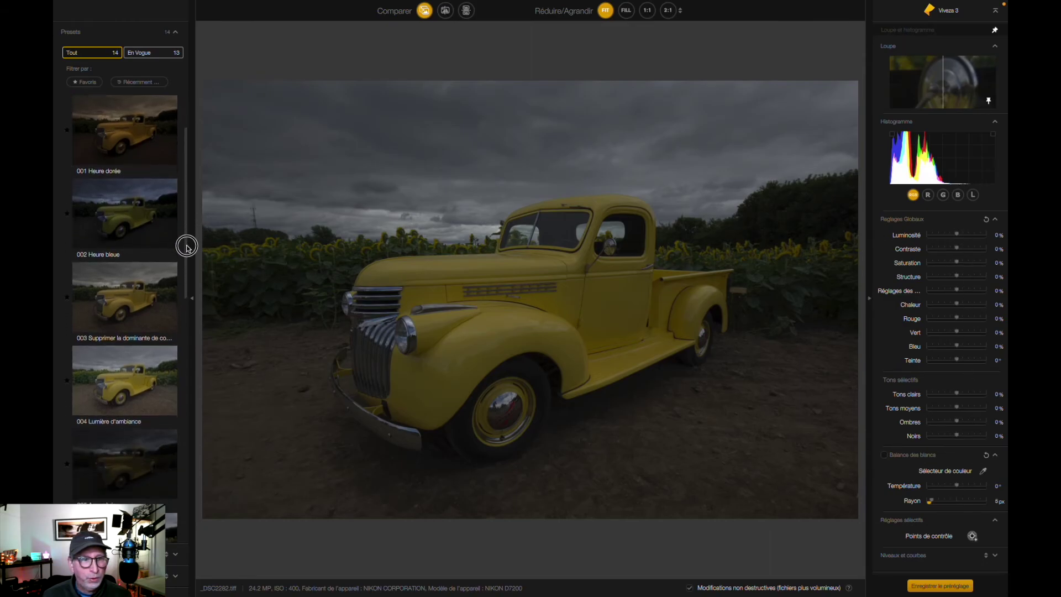
{"action": "left_click", "coordinate": [135, 301]}
{"action": "left_click", "coordinate": [606, 317]}
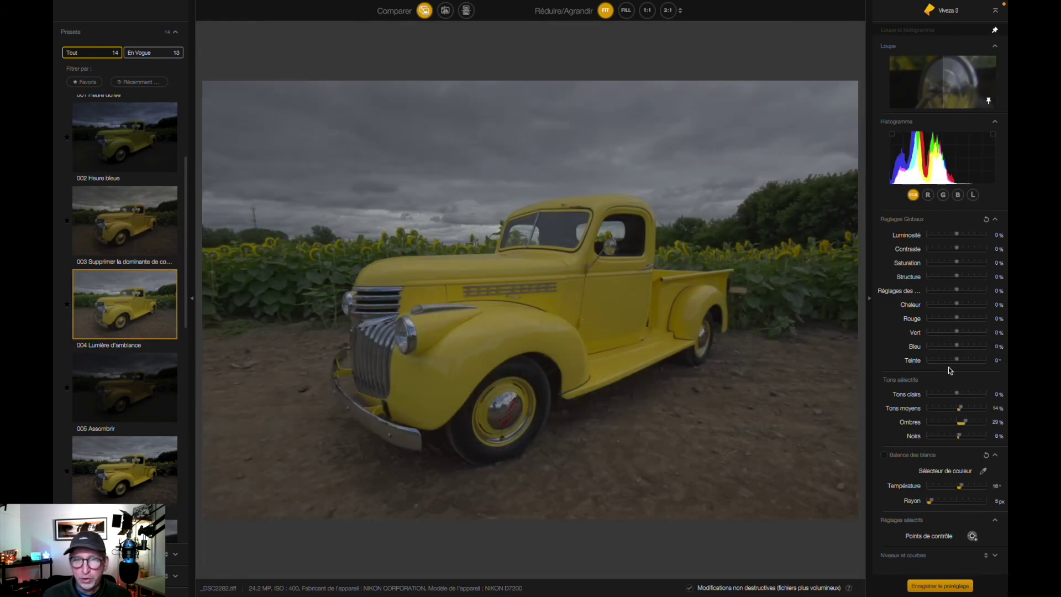
{"action": "scroll", "coordinate": [128, 416], "scroll_direction": "down", "scroll_amount": 10}
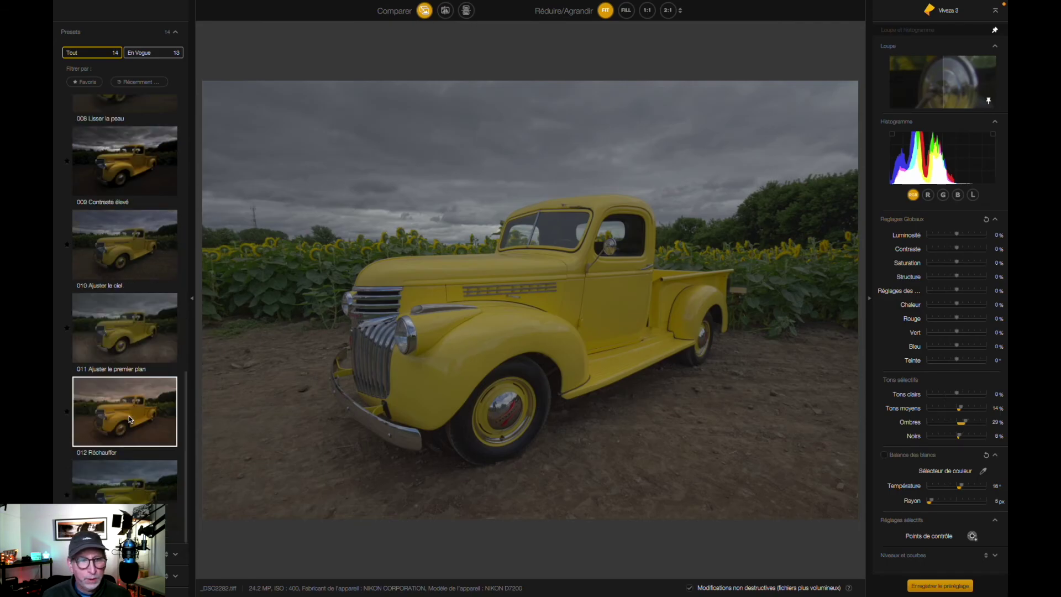
{"action": "left_click", "coordinate": [129, 415]}
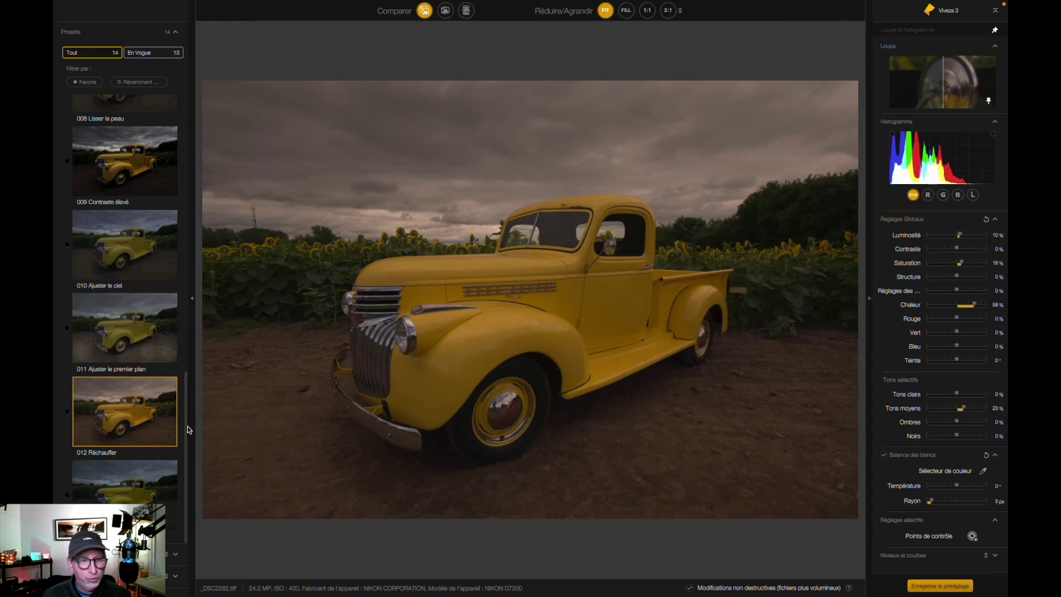
Reapply the 000 Neutre preset, confirming the Avertissement with Oui to zero every adjustment
{"action": "left_click_drag", "start_coordinate": [187, 426], "coordinate": [187, 150]}
{"action": "left_click", "coordinate": [114, 127]}
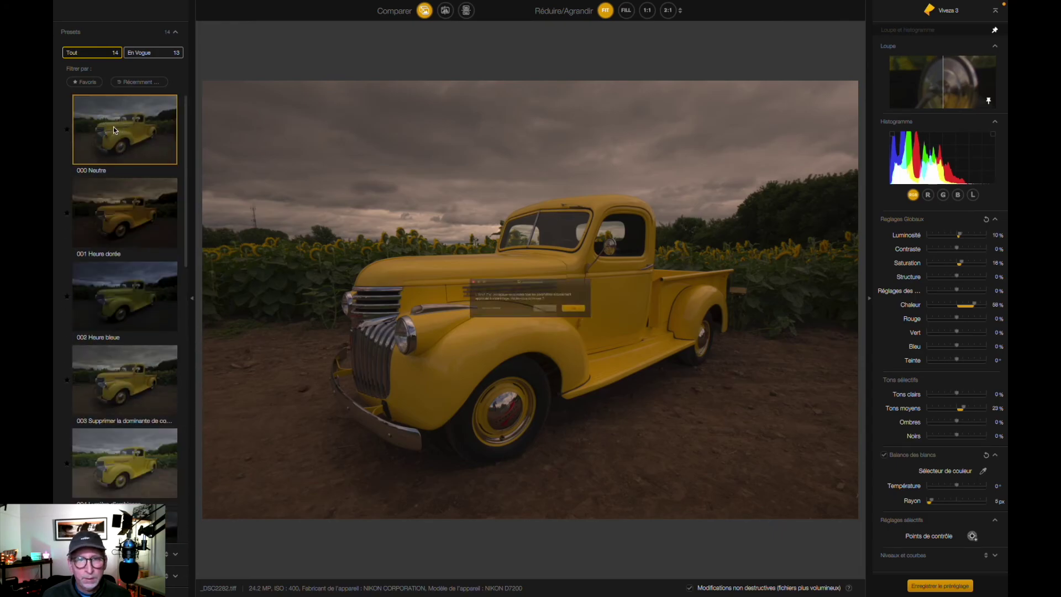
{"action": "left_click", "coordinate": [598, 316]}
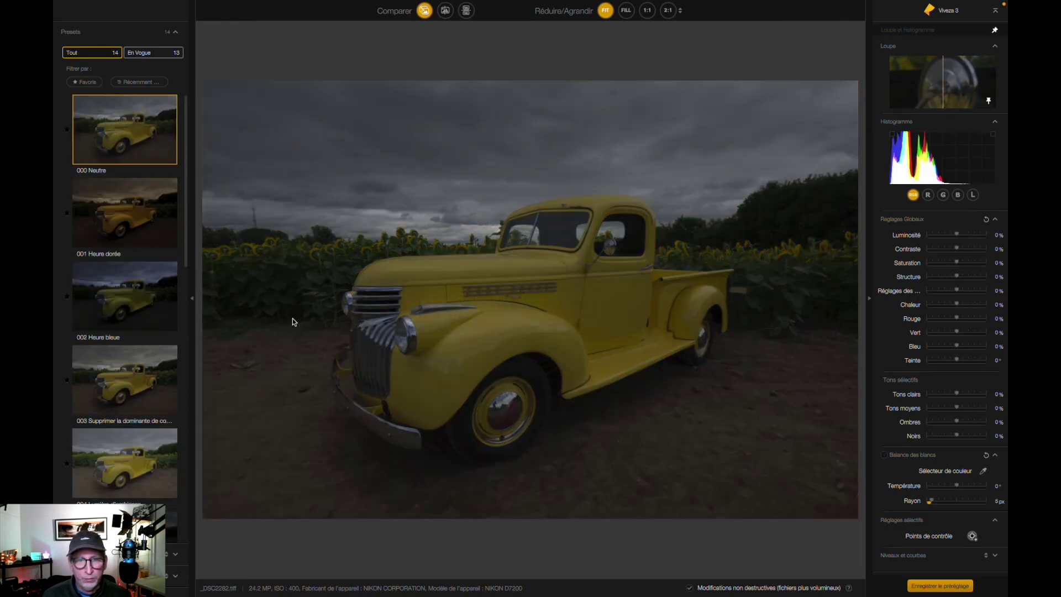
{"action": "left_click_drag", "start_coordinate": [187, 263], "coordinate": [186, 536]}
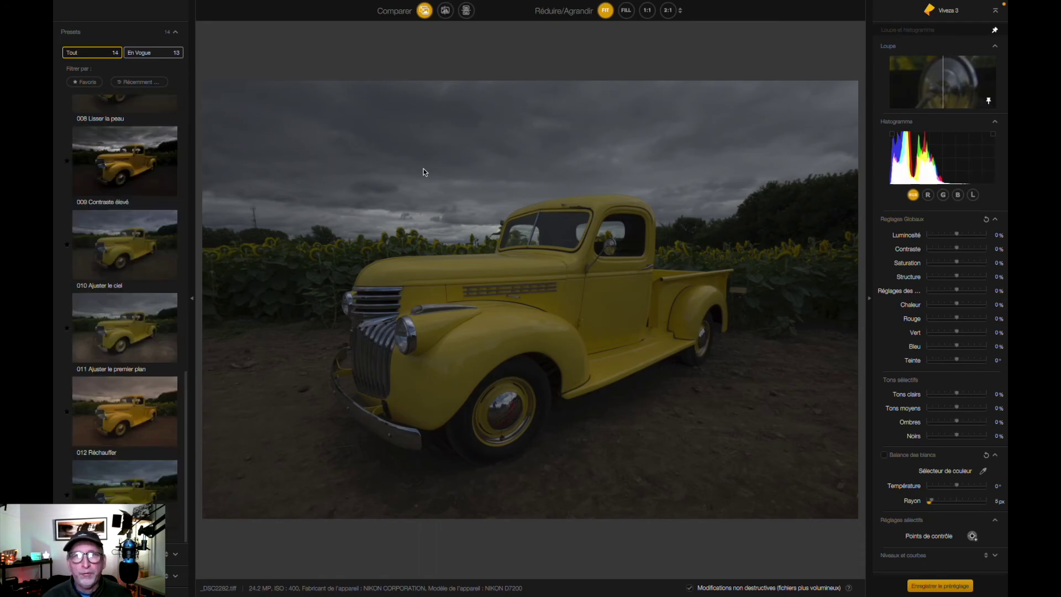